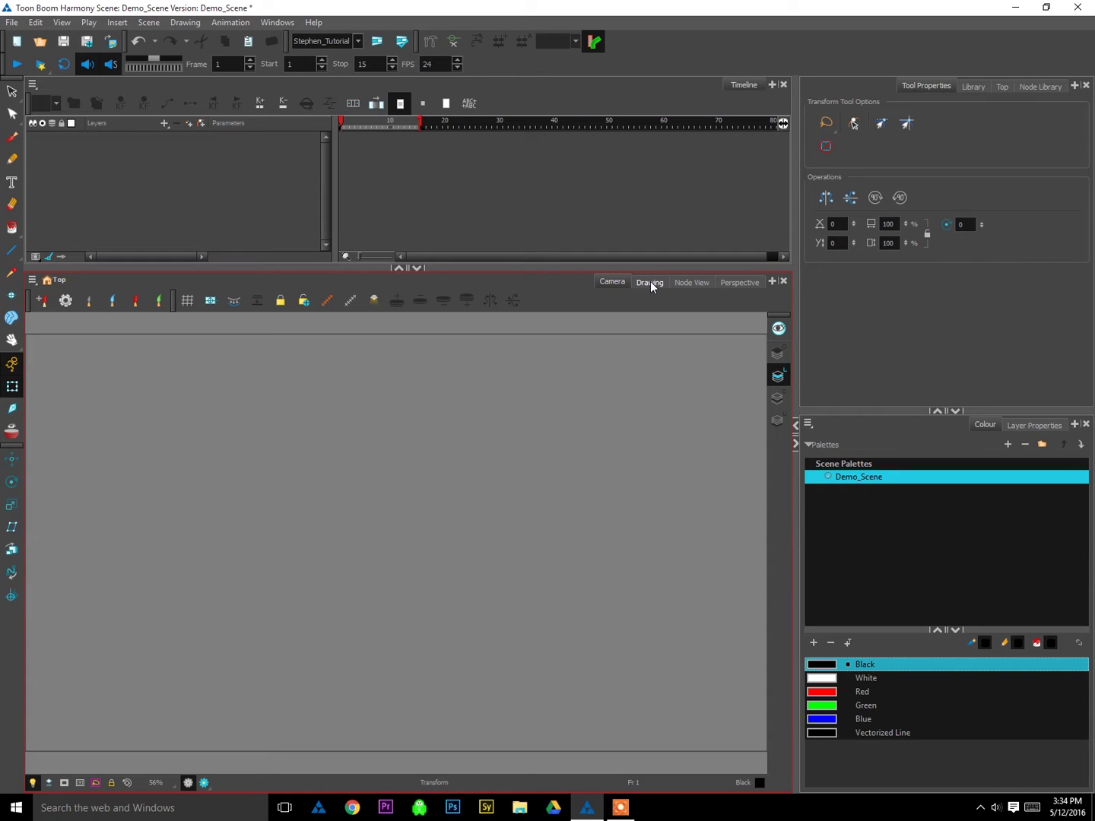
Step: Add a new Drawing layer and select its frame 1
click(524, 250)
click(64, 430)
click(229, 79)
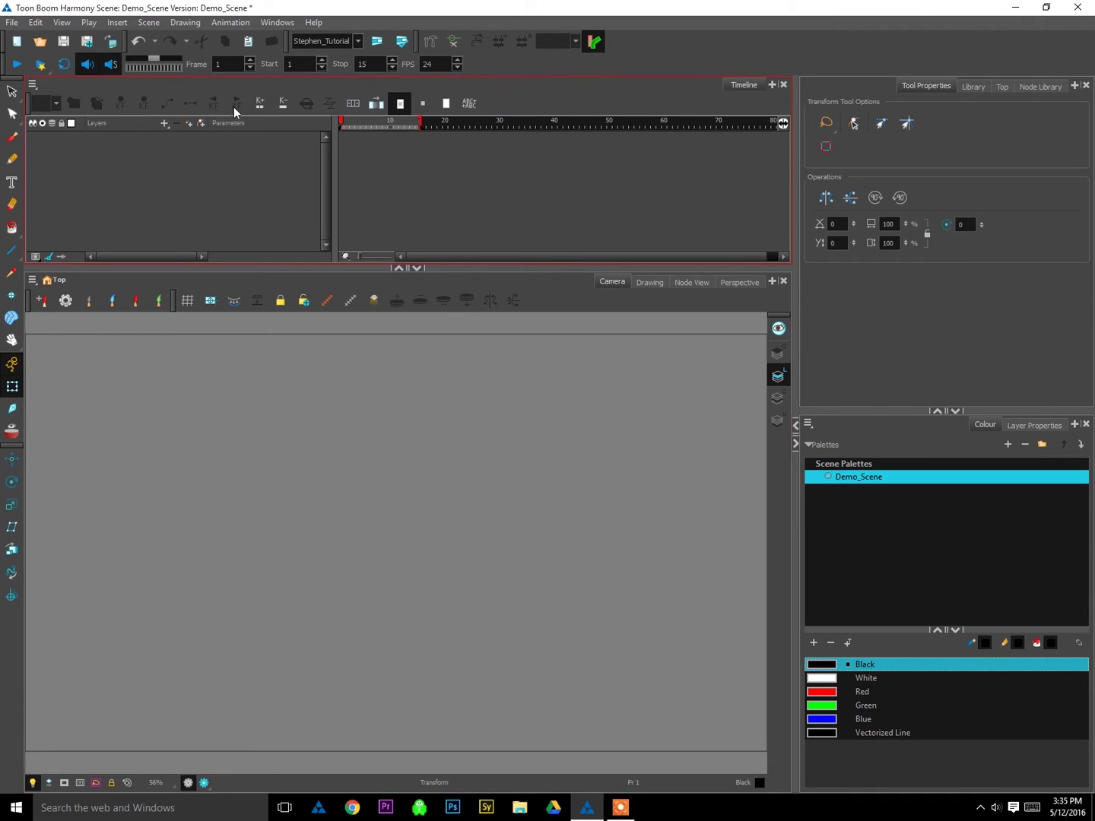
click(169, 315)
click(284, 135)
click(188, 124)
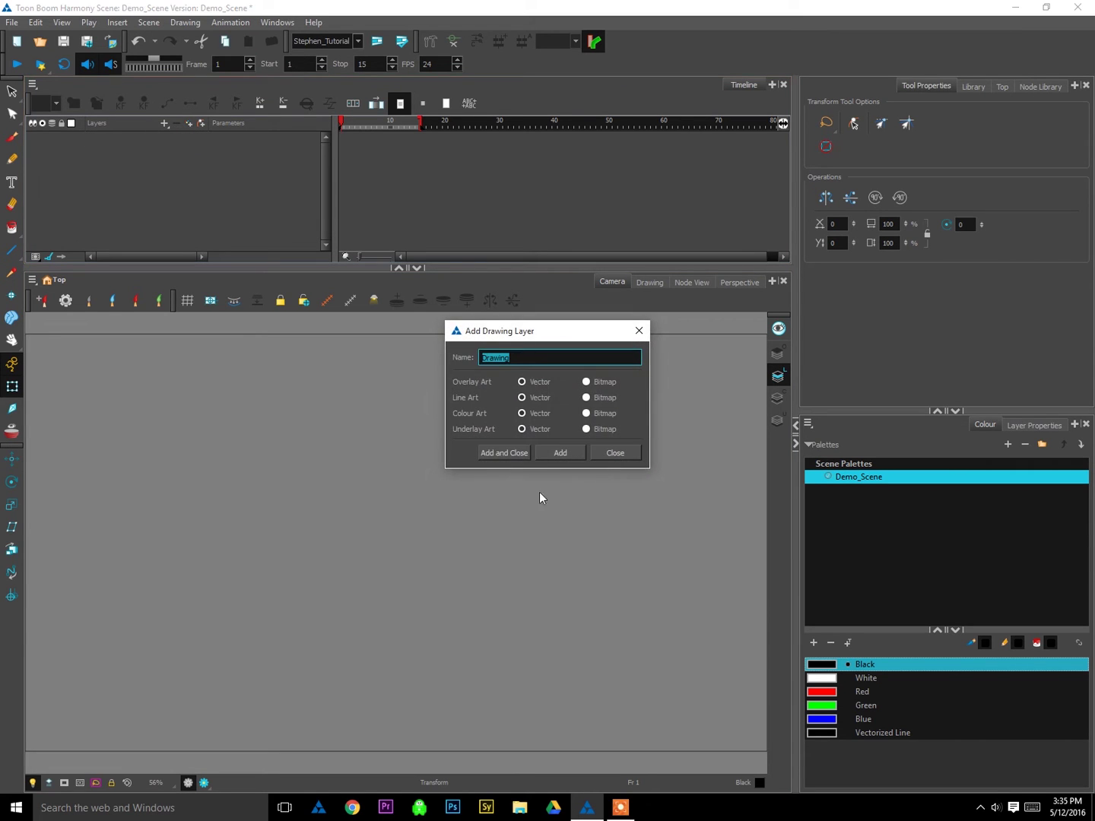
click(512, 454)
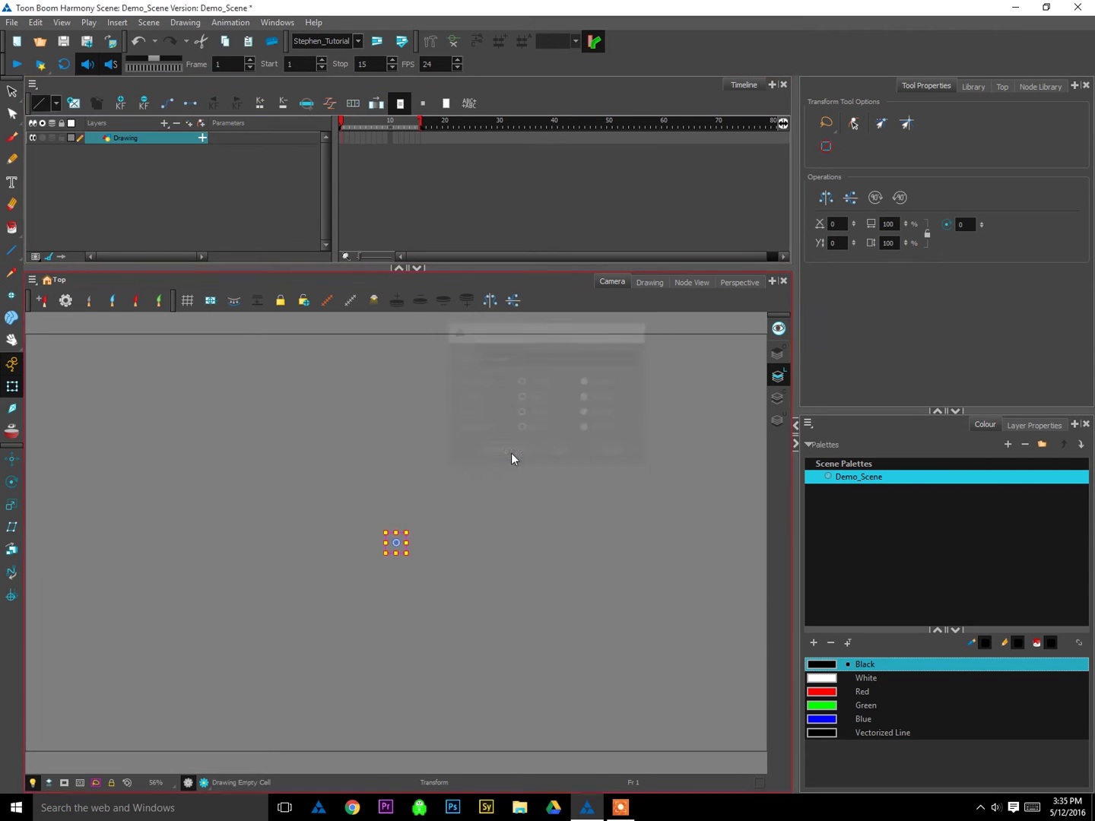
click(339, 138)
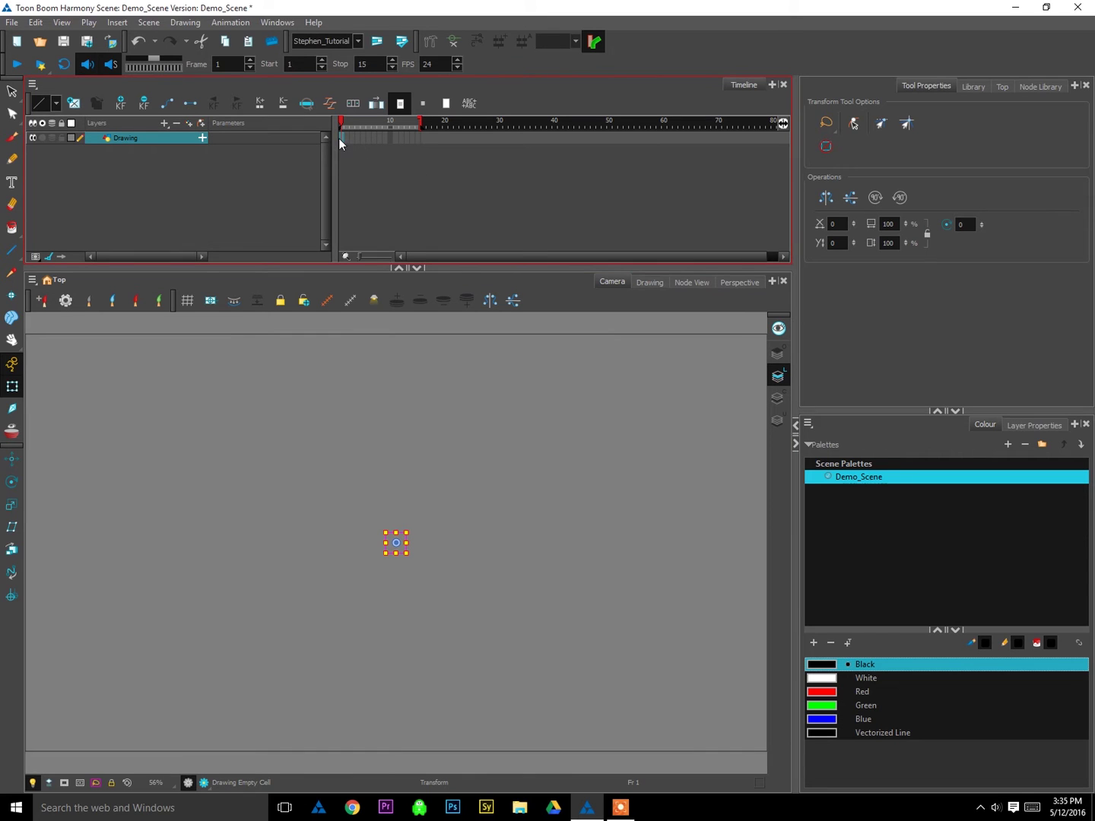
Step: Draw a blue-outlined square near the canvas centre with the Rectangle tool
click(13, 250)
click(22, 260)
click(45, 263)
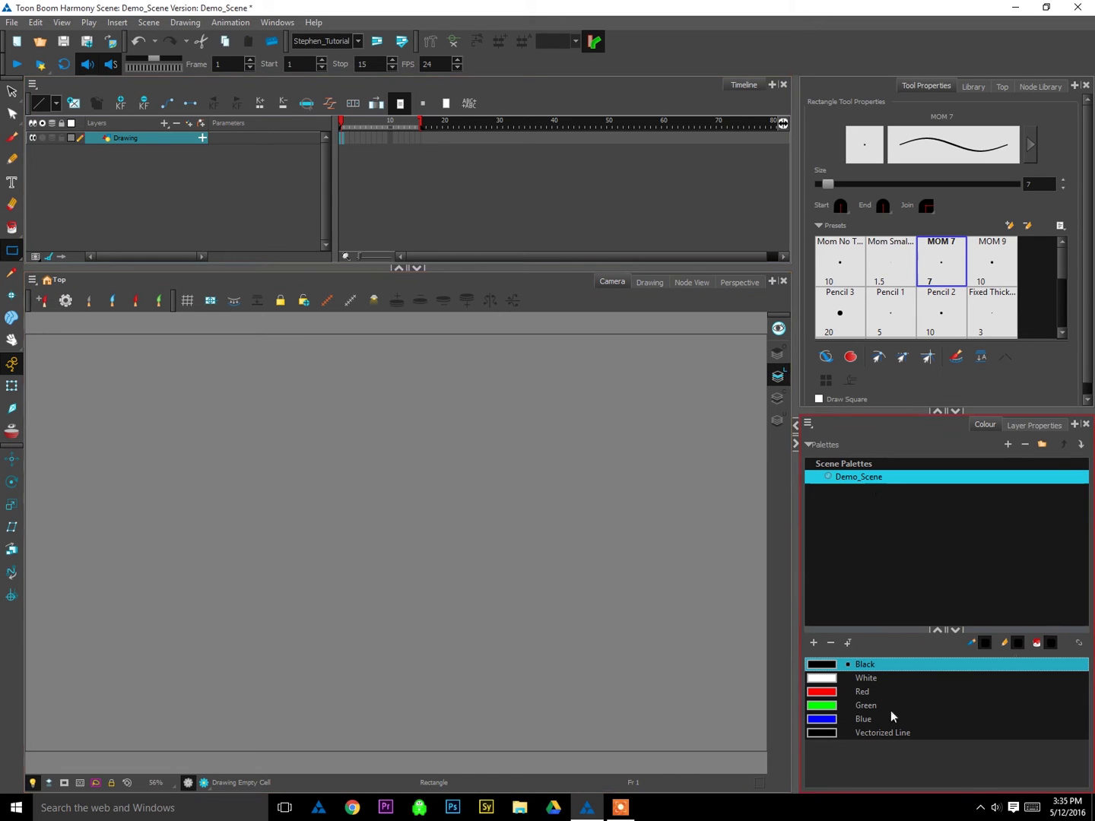
click(838, 720)
mouse_move(335, 428)
mouse_down()
mouse_move(585, 679)
mouse_move(547, 646)
mouse_up()
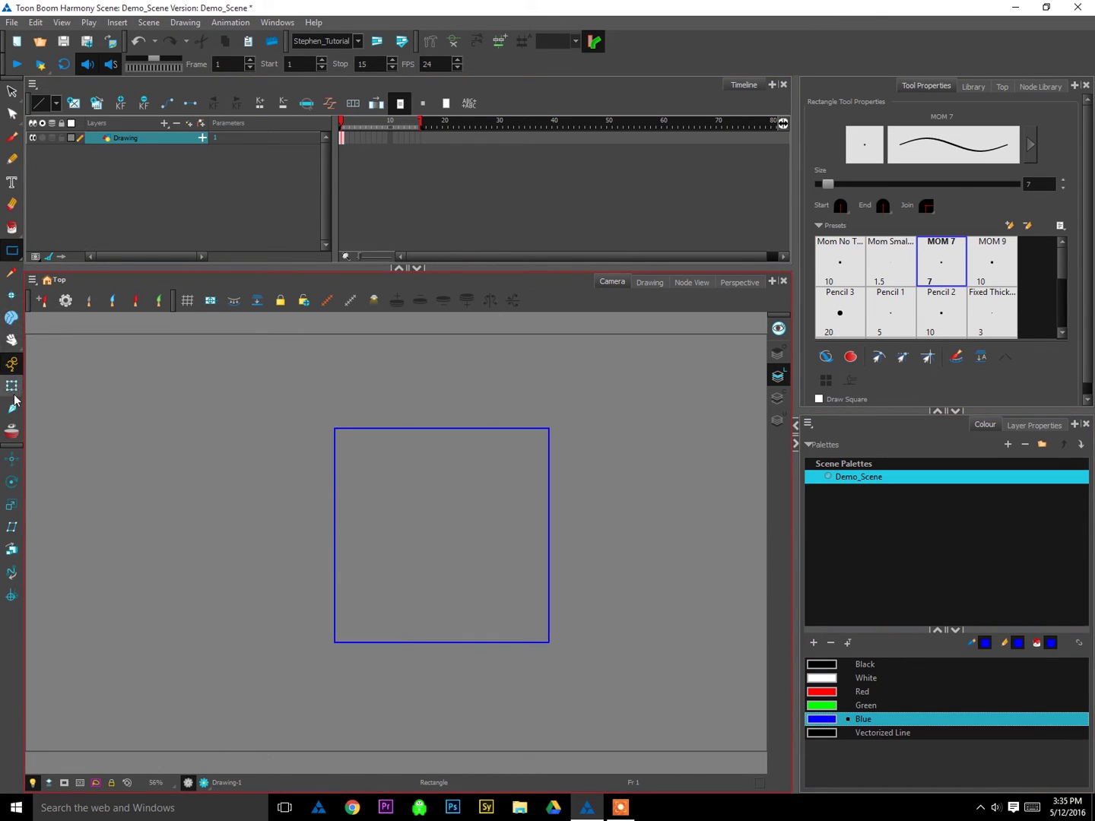
Step: Fill the square with white using the Paint tool
click(10, 227)
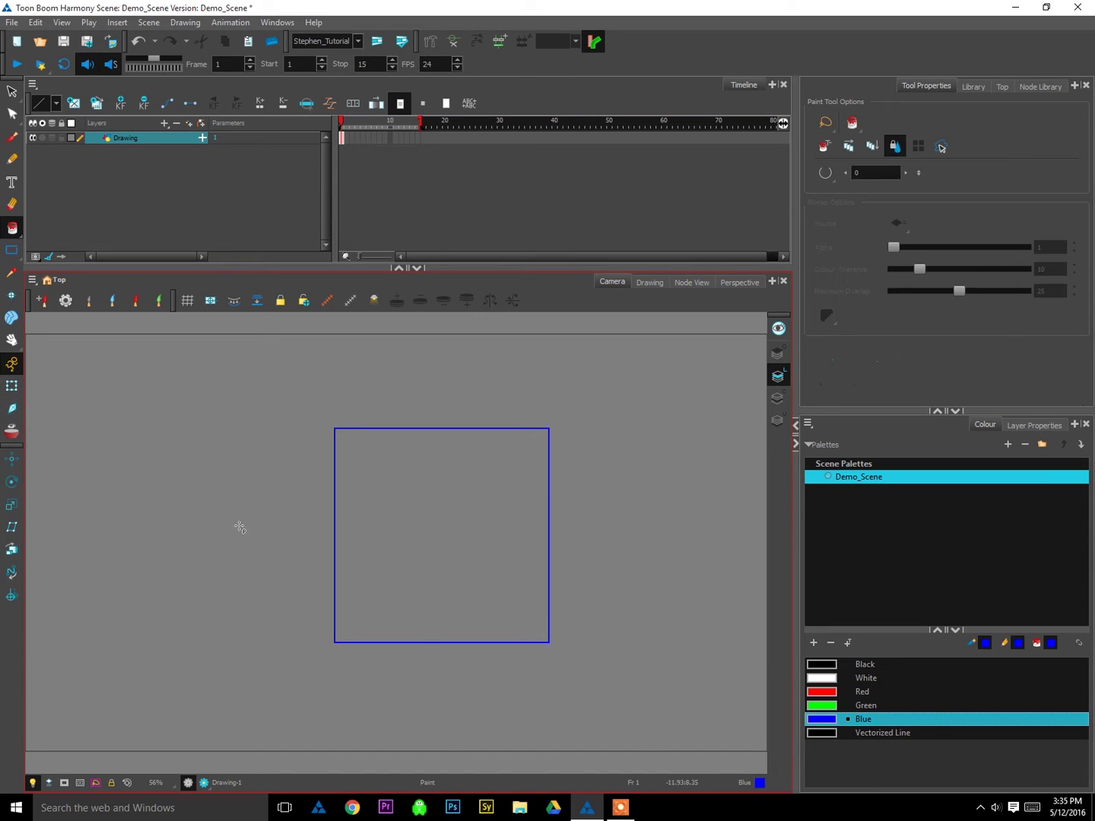
click(845, 678)
click(445, 521)
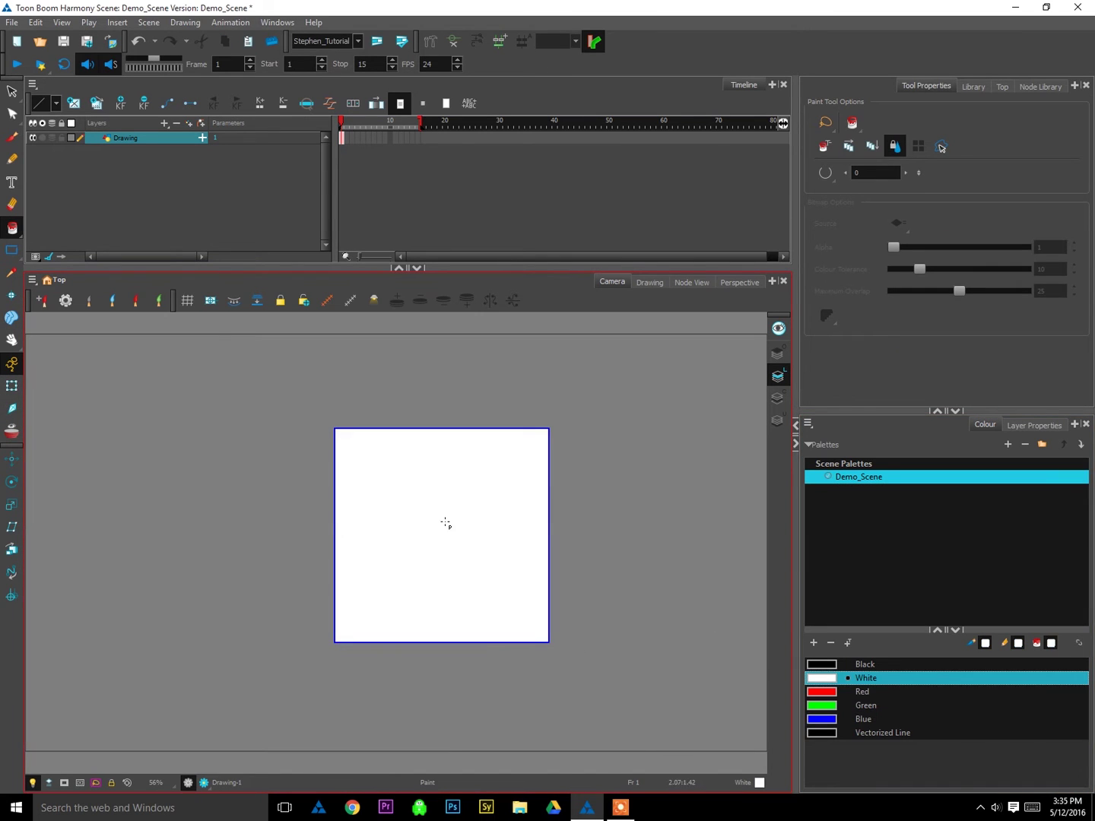
Step: Test moving and resizing the square, undo those changes, and save the scene
click(12, 483)
drag(400, 543, 452, 647)
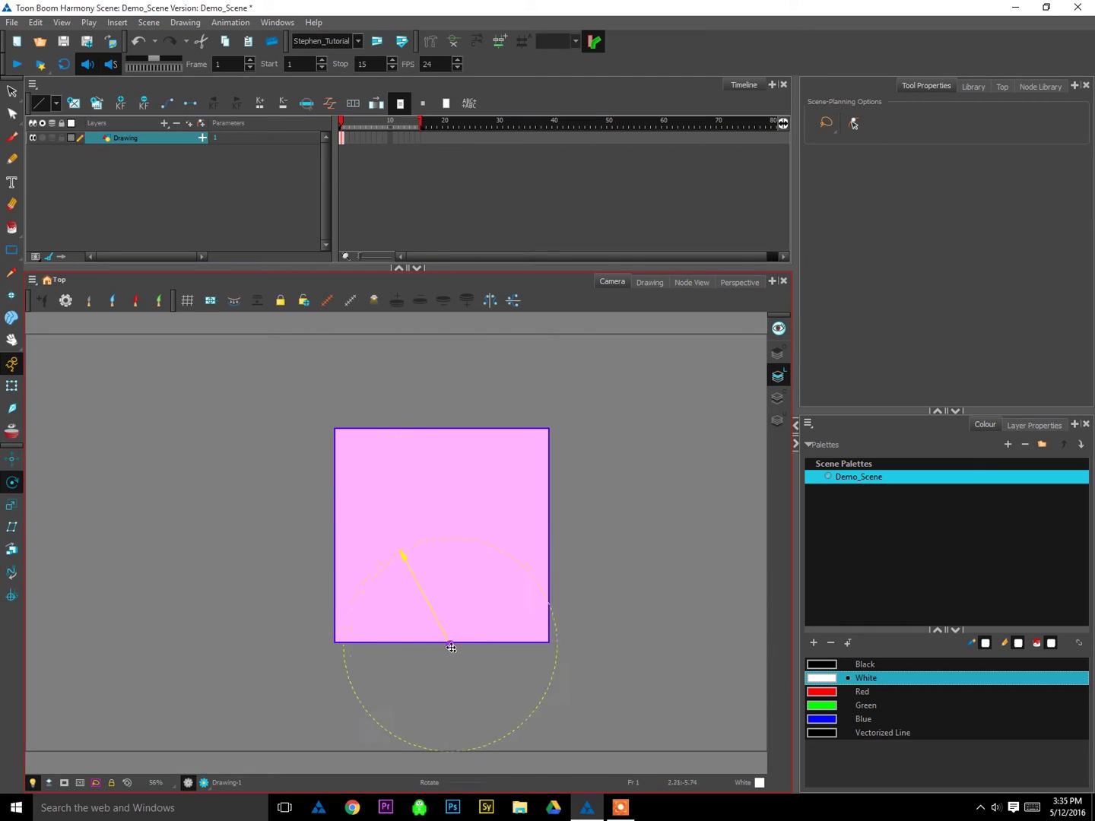
key(shift+t)
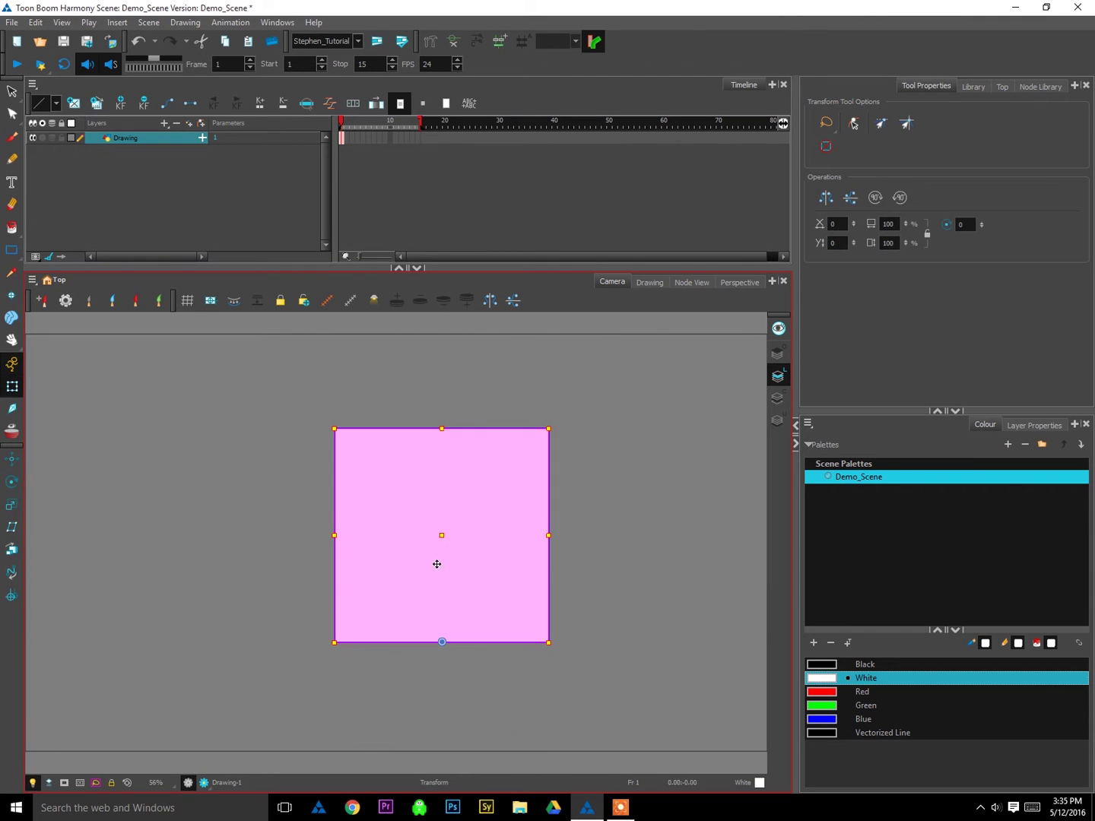
drag(591, 584, 558, 557)
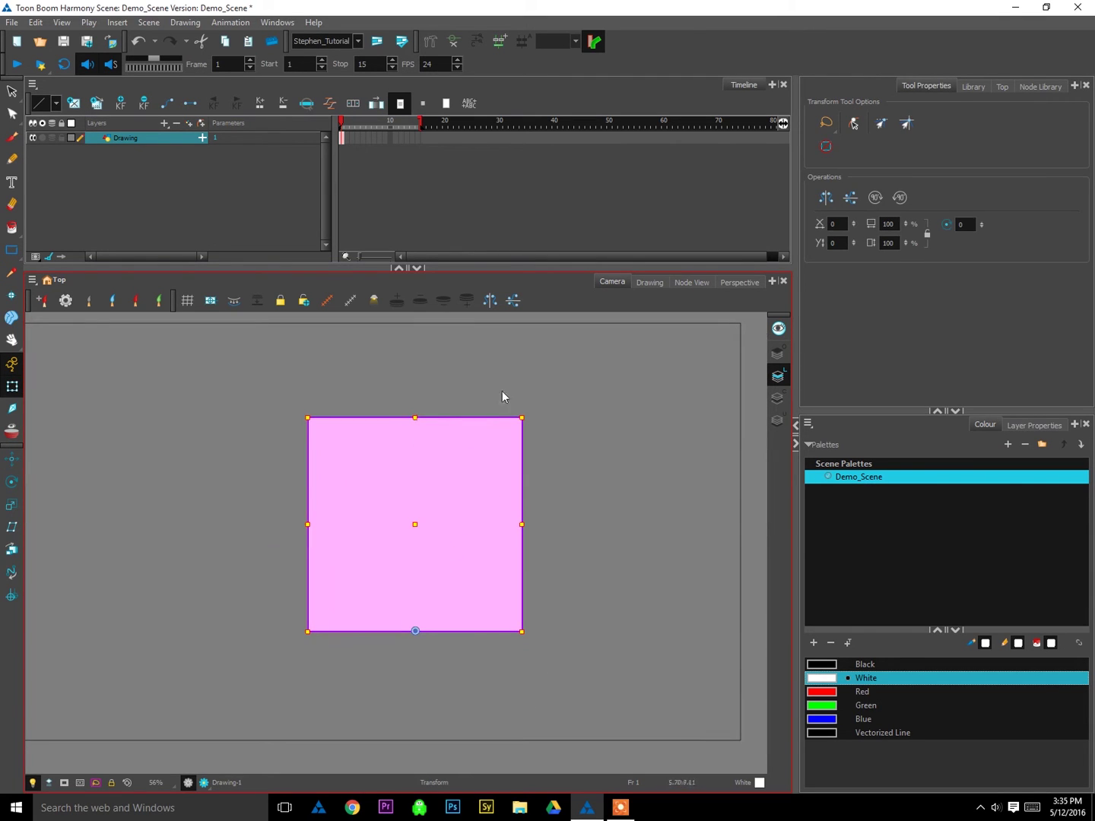
drag(452, 448, 247, 491)
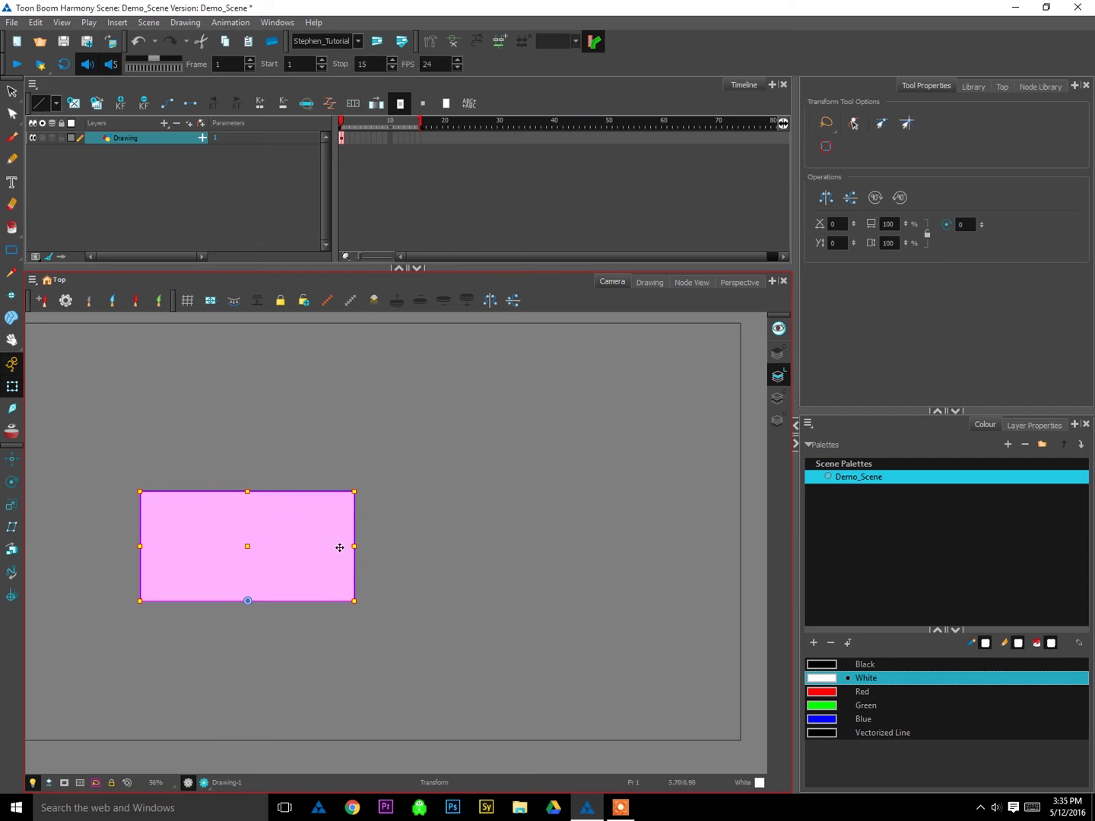
drag(356, 547, 481, 547)
key(ctrl+z)
key(ctrl+z)
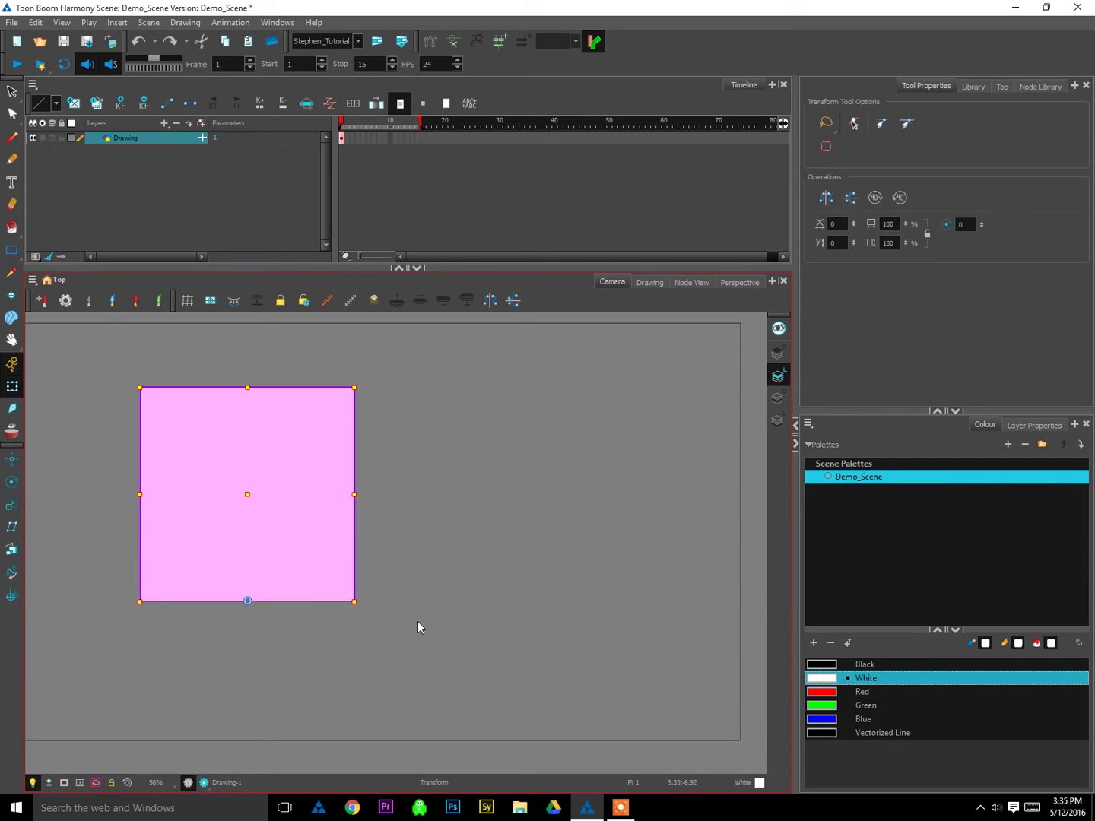
key(ctrl+z)
click(650, 423)
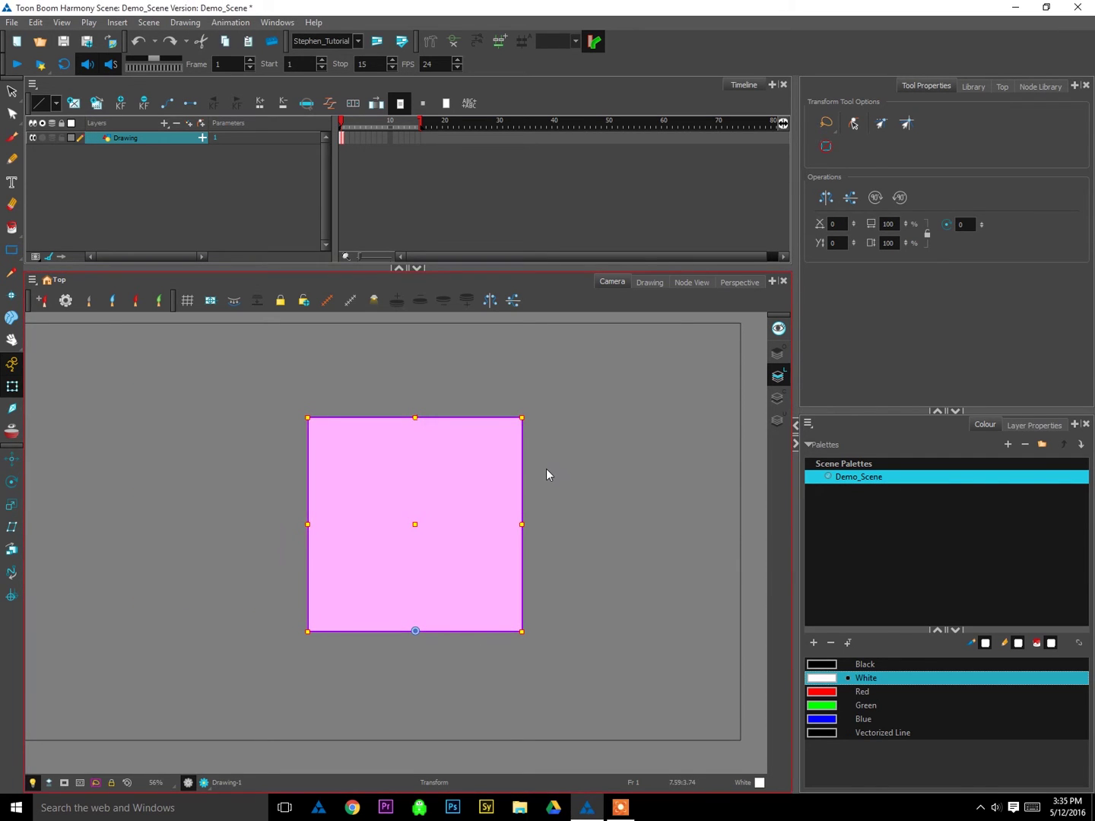
key(ctrl+s)
click(578, 416)
scroll(578, 415, down, 1)
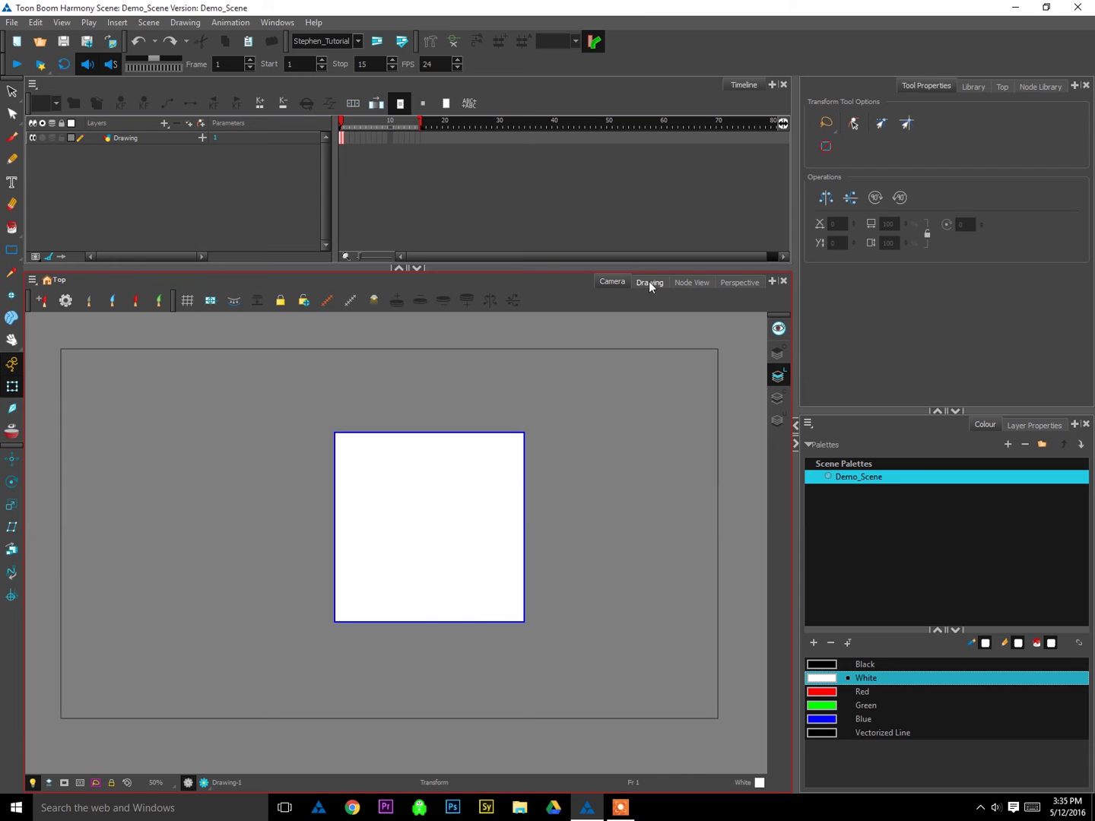
click(750, 281)
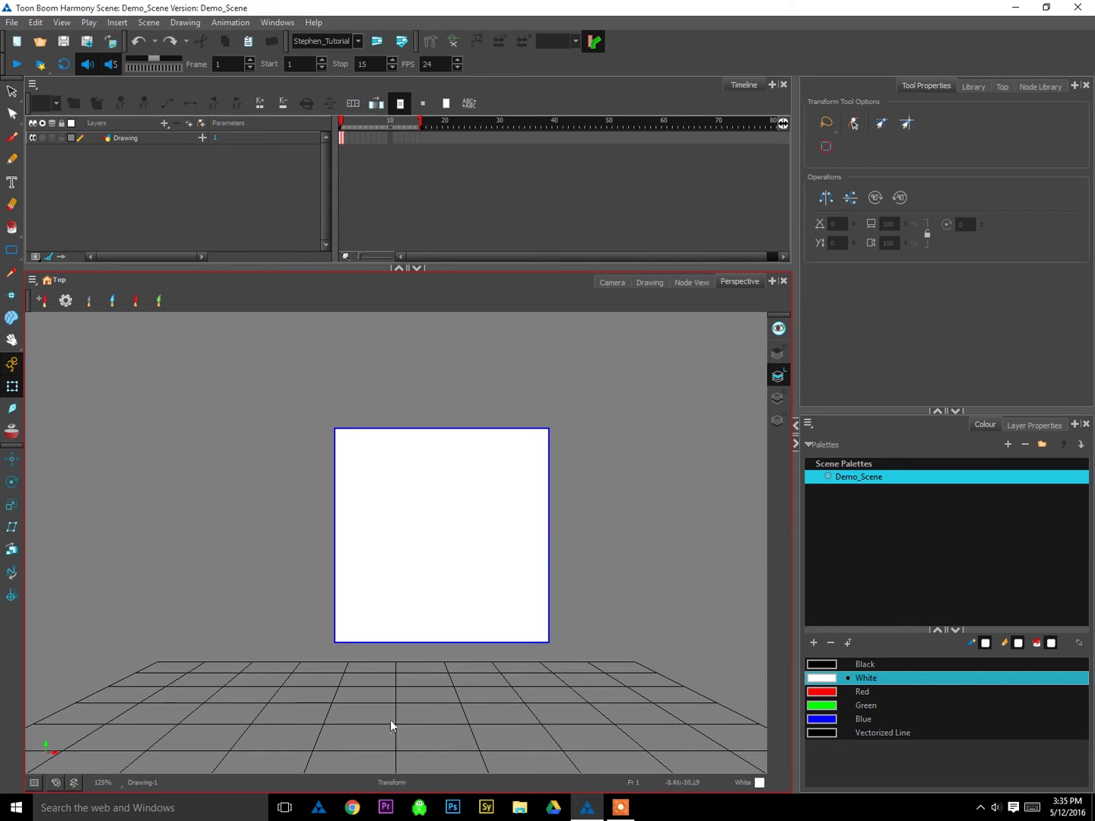
drag(618, 639, 588, 582)
mouse_move(288, 577)
mouse_down()
mouse_move(446, 587)
mouse_move(273, 573)
mouse_up()
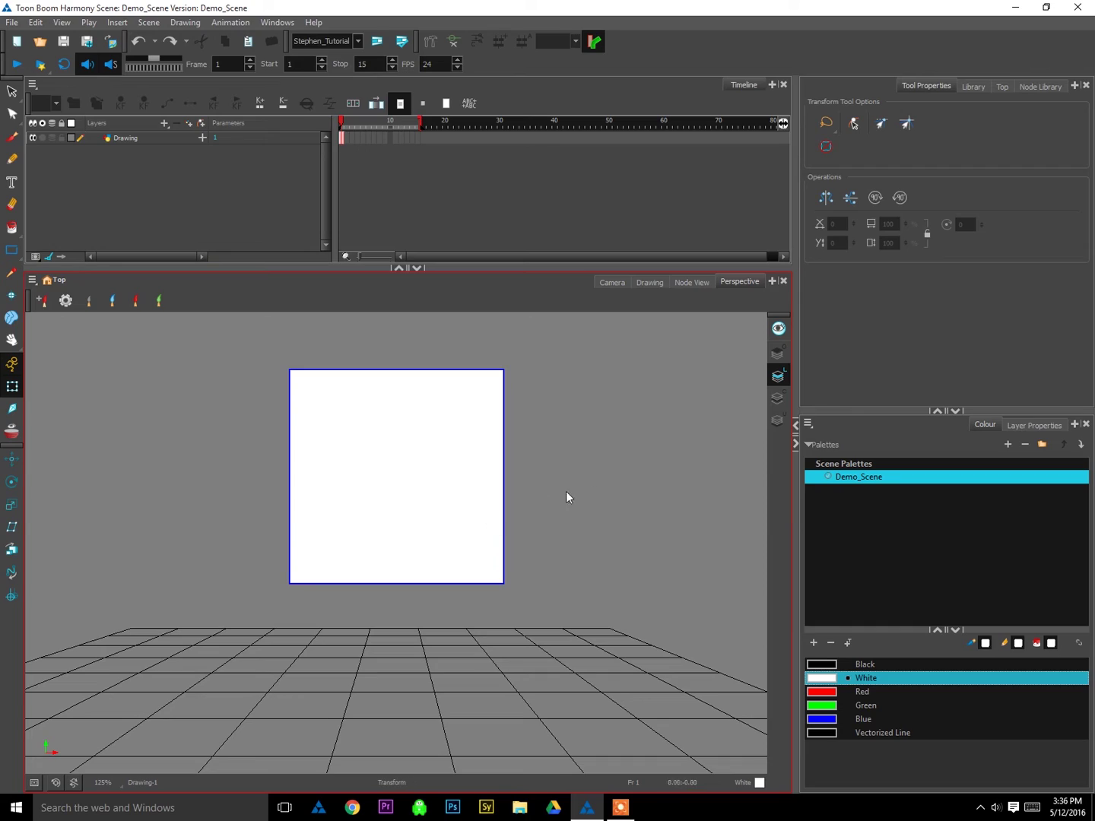
drag(586, 491, 296, 544)
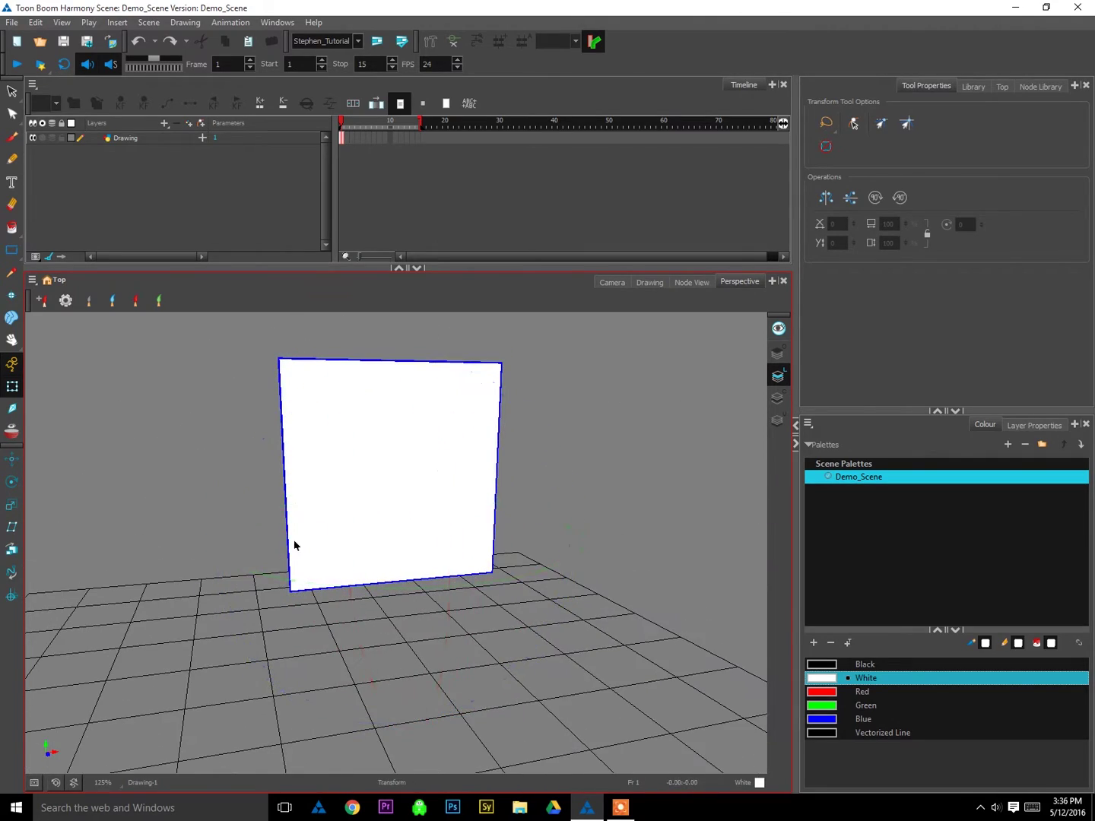
click(612, 282)
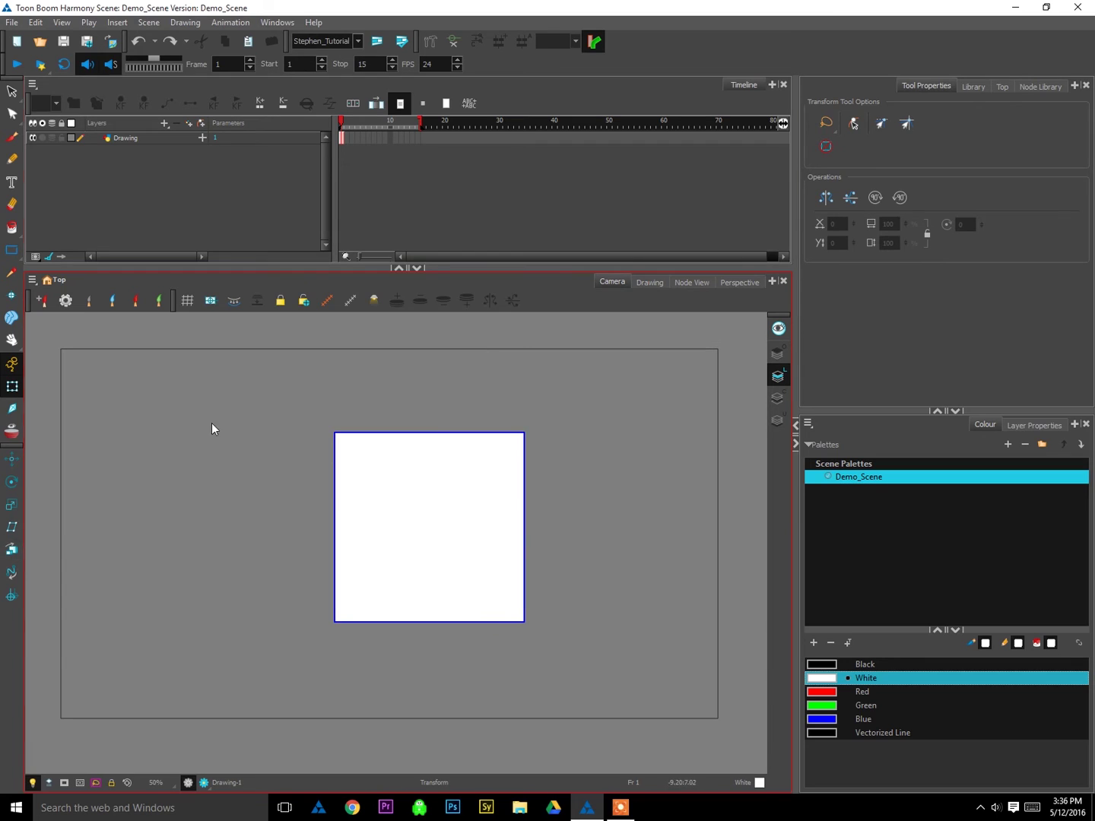
Step: Add a second drawing layer, Drawing_1
click(133, 137)
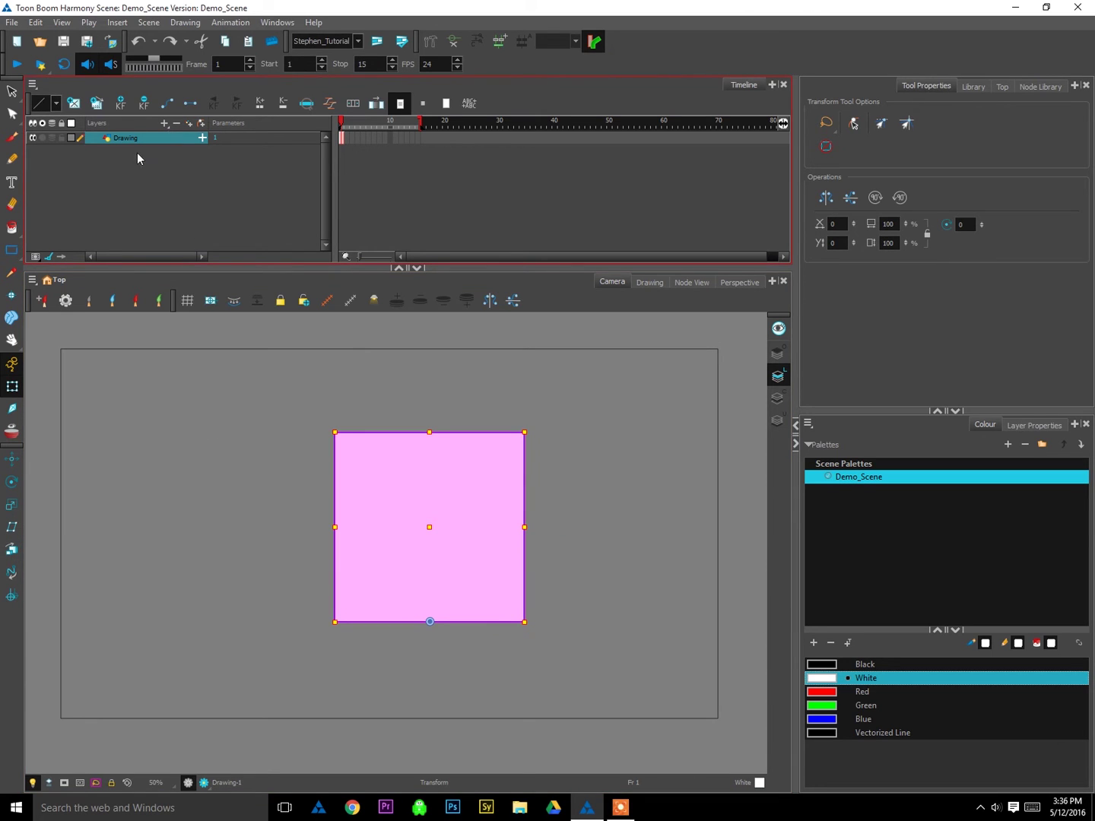
click(620, 475)
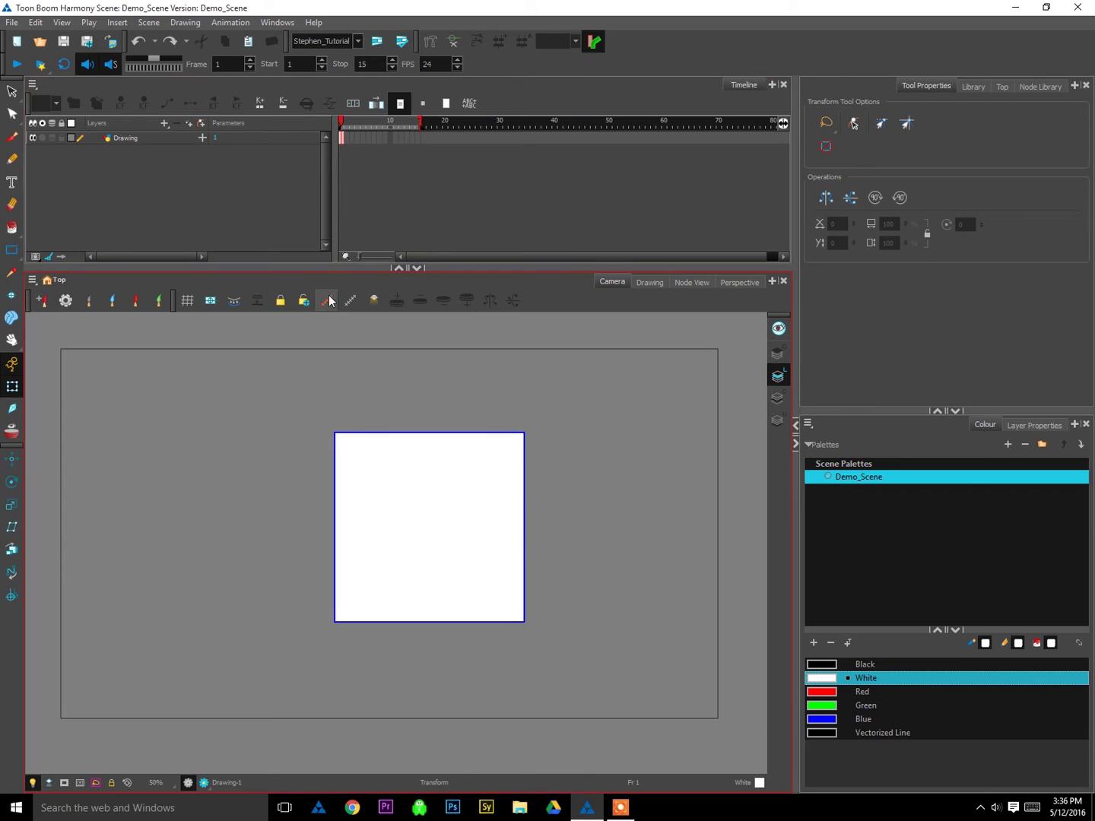
click(186, 123)
click(519, 456)
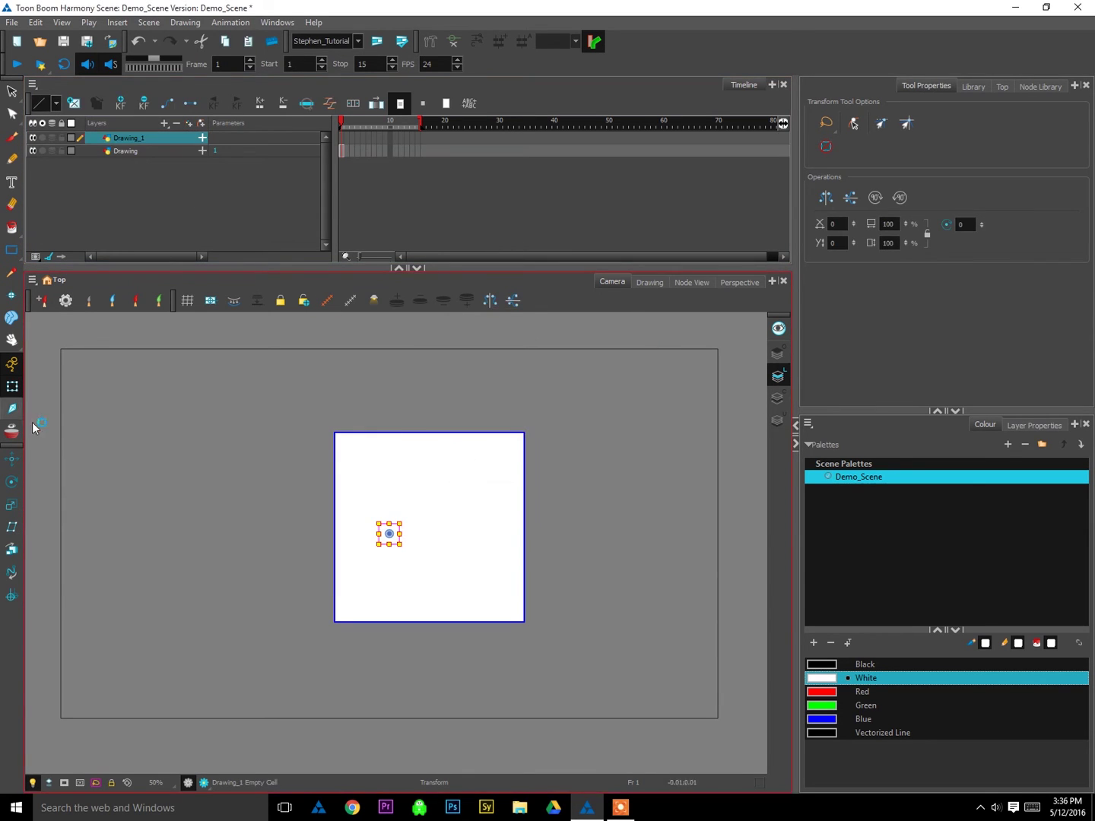
Step: Draw a red ellipse circle overlapping the square's left side
click(11, 249)
click(15, 259)
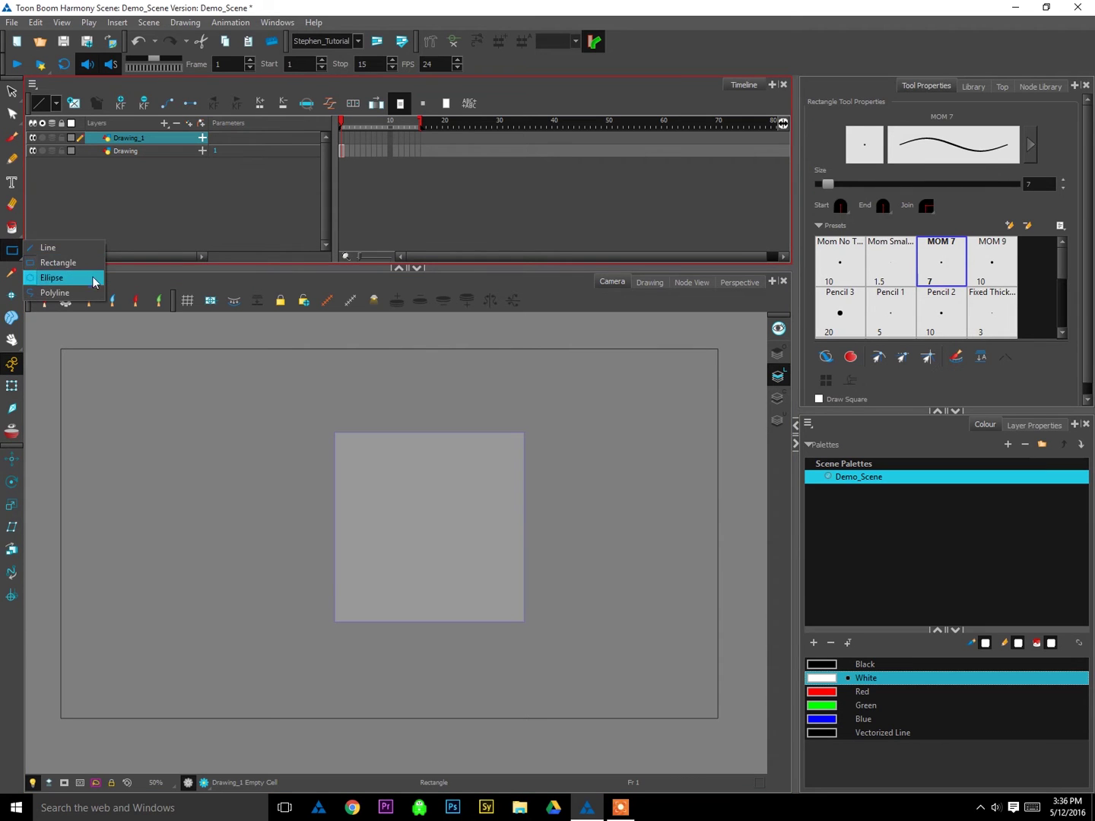
click(50, 276)
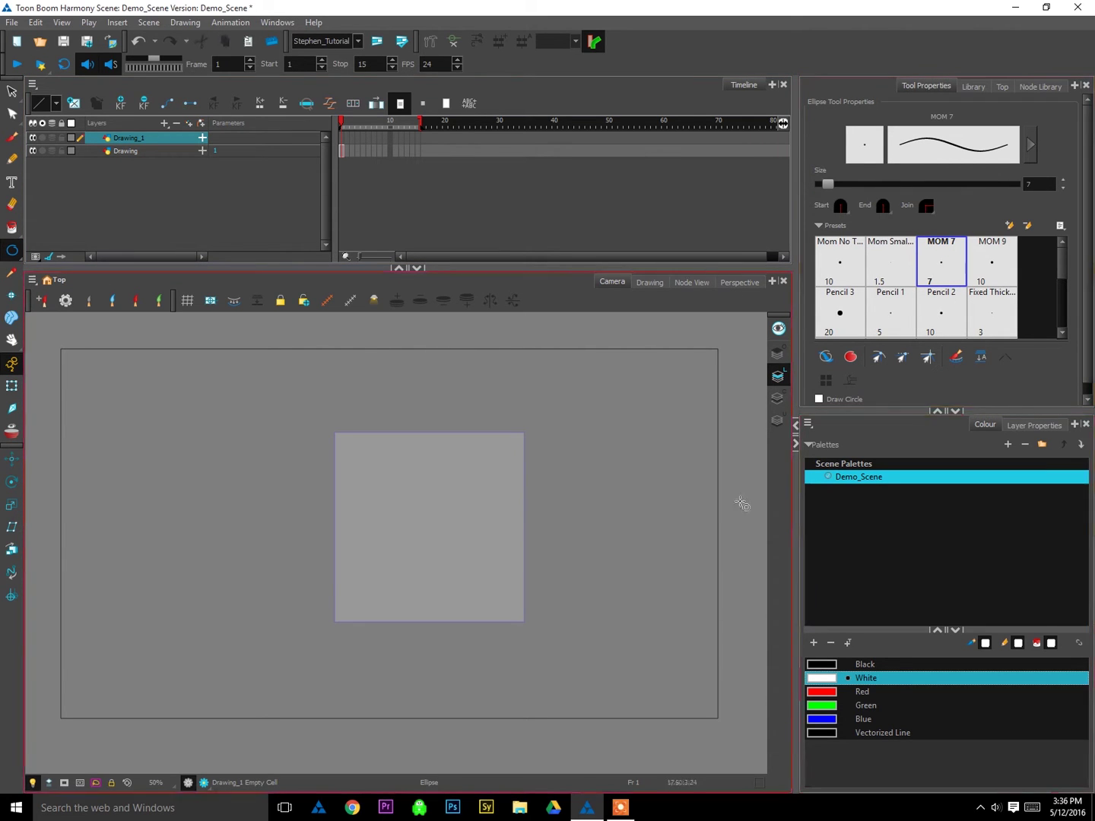
click(852, 696)
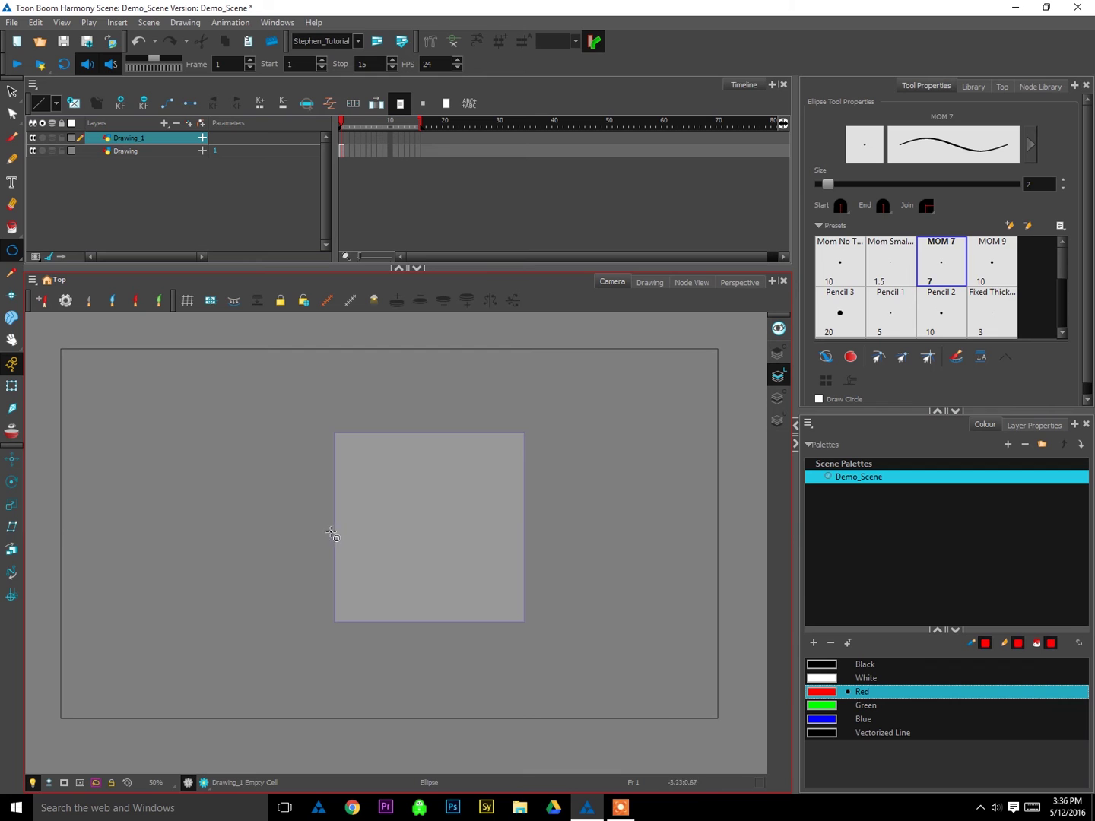
drag(279, 531, 379, 604)
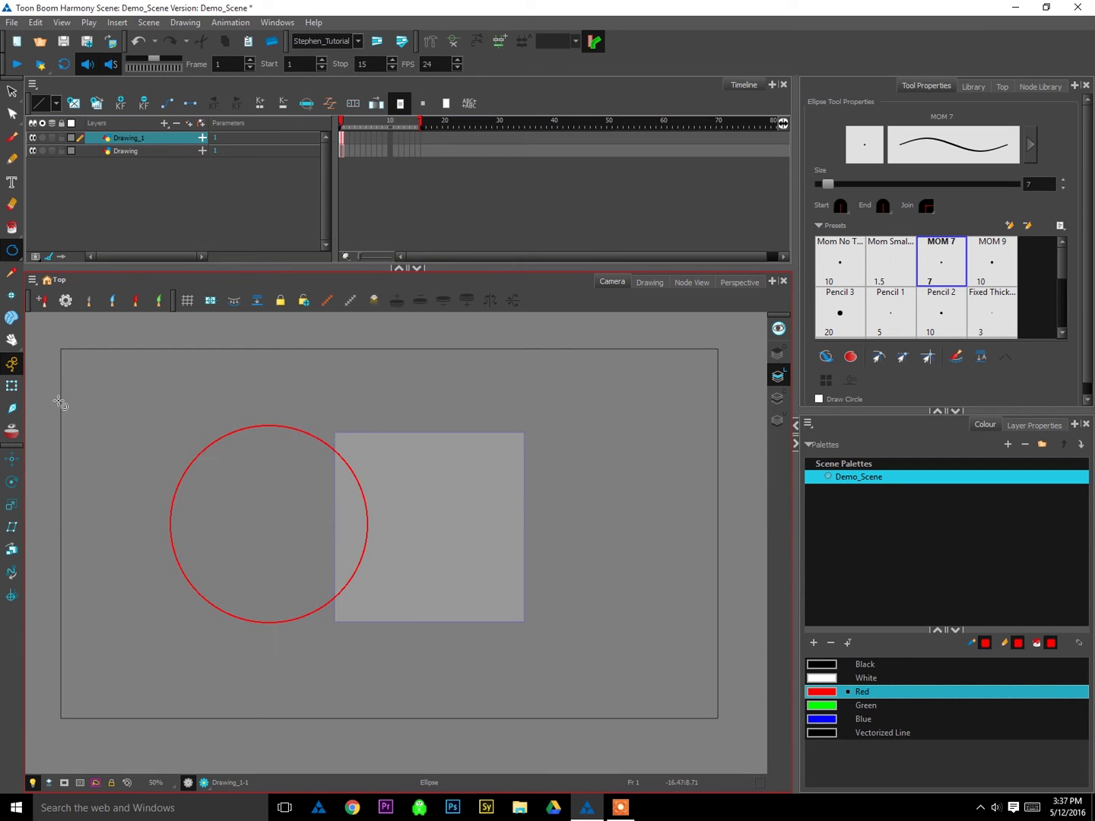
Step: Fill the circle with white, then select the circle and the square with the transform tools
click(11, 228)
click(888, 678)
click(358, 545)
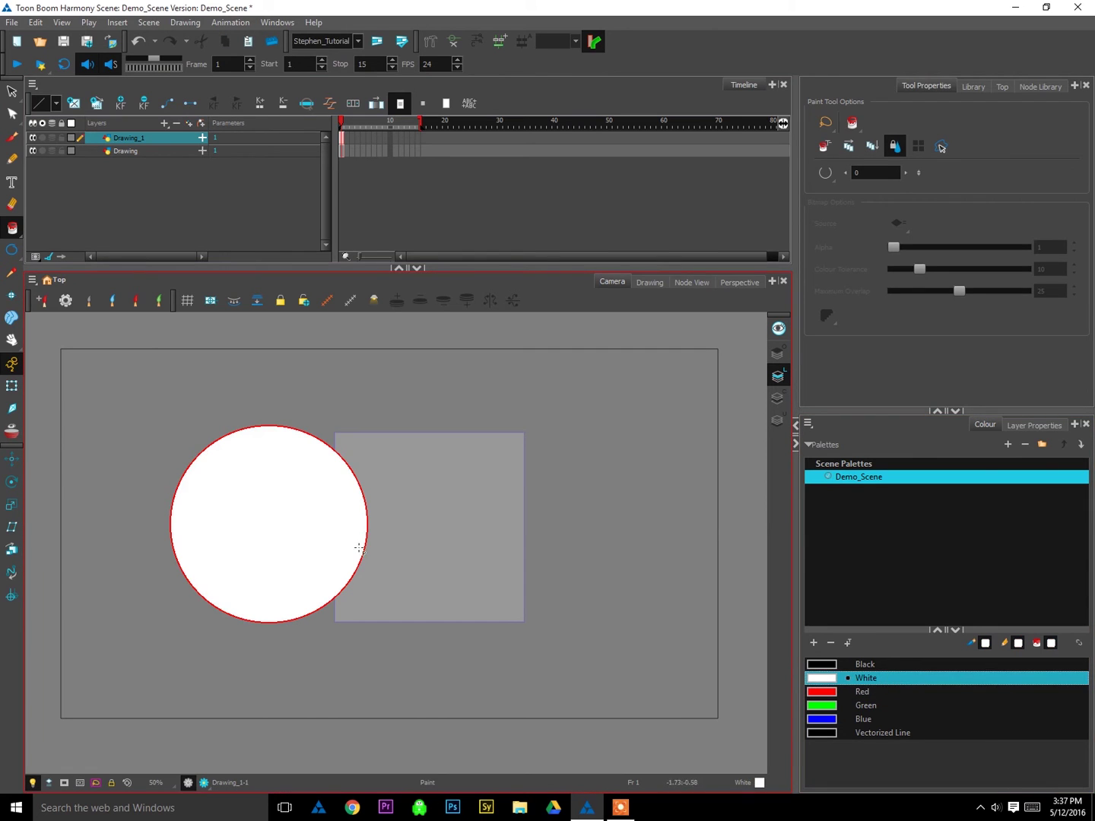
click(11, 481)
click(275, 516)
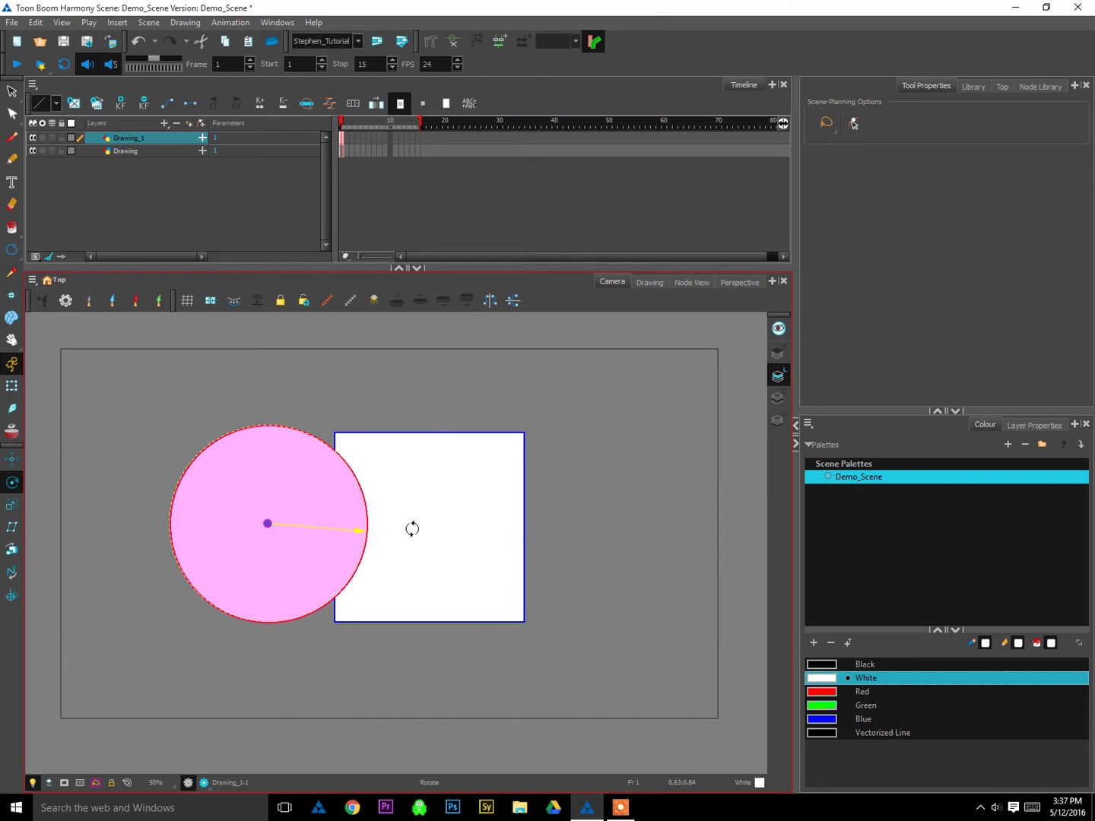
key(shift+t)
click(625, 523)
click(304, 507)
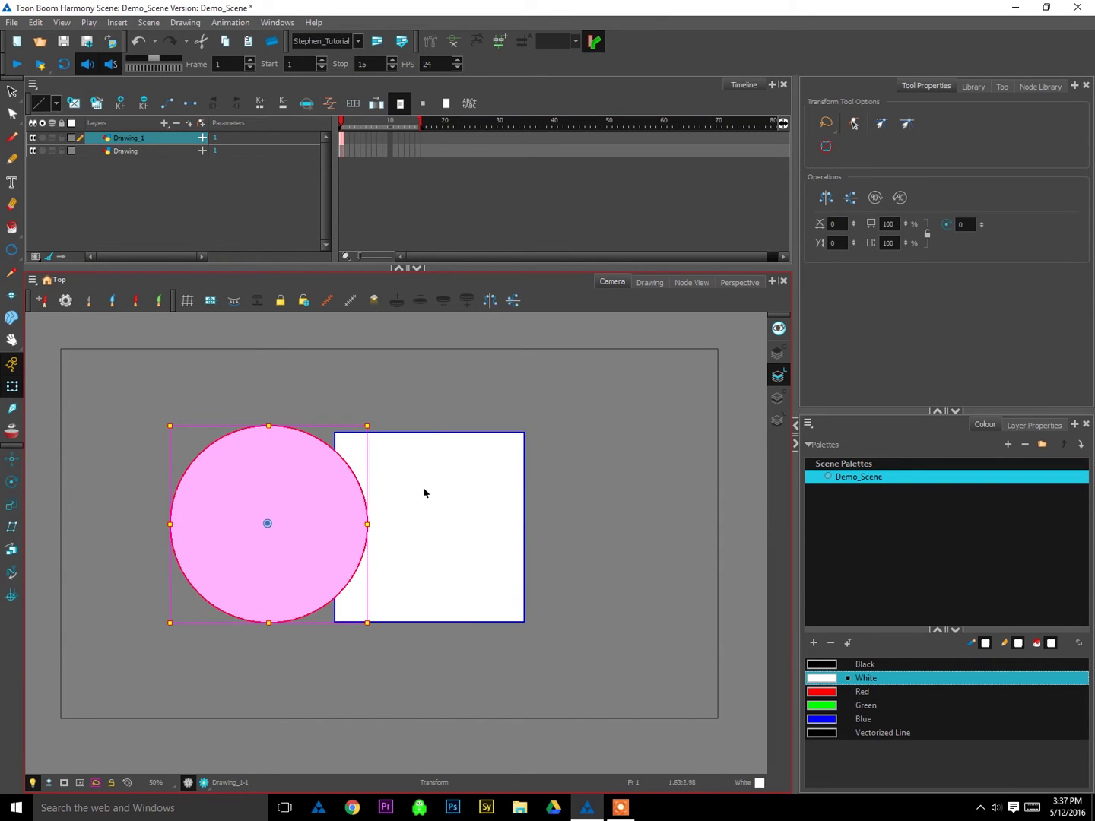
click(520, 527)
Step: Rename Drawing_1 to 'circle' and Drawing to 'square', then select the square layer
drag(565, 557, 628, 557)
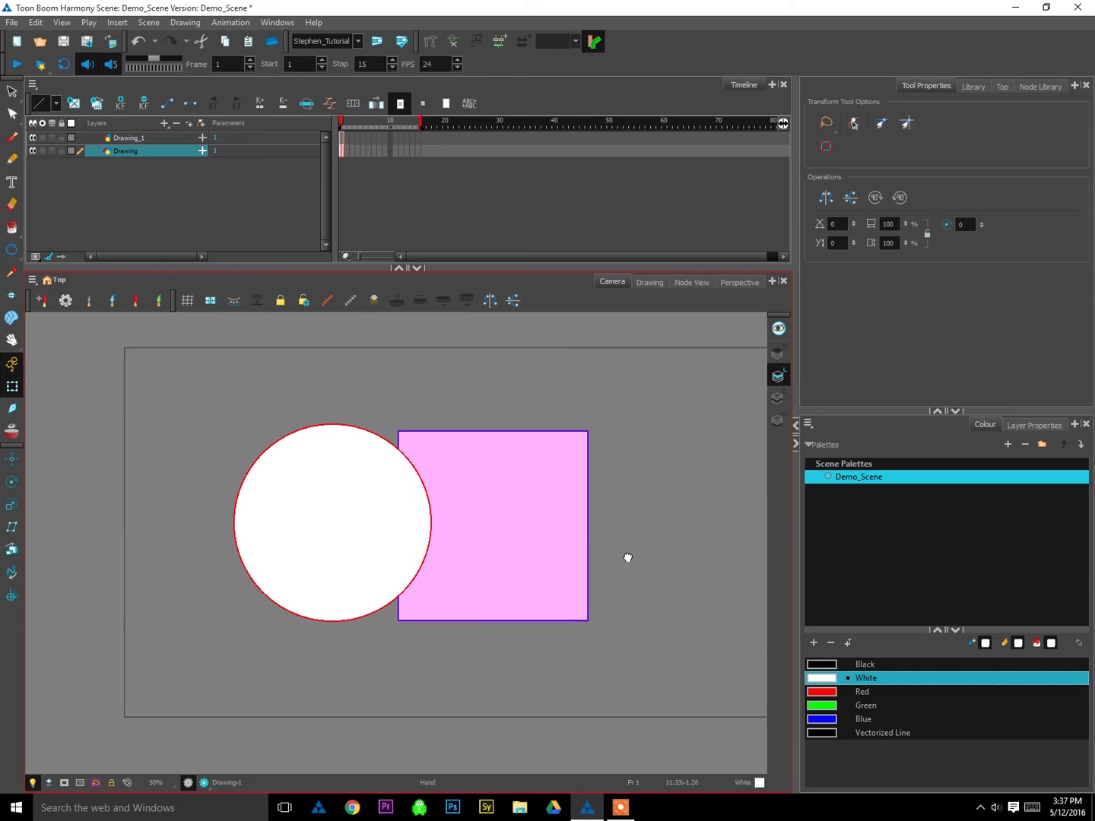
click(493, 392)
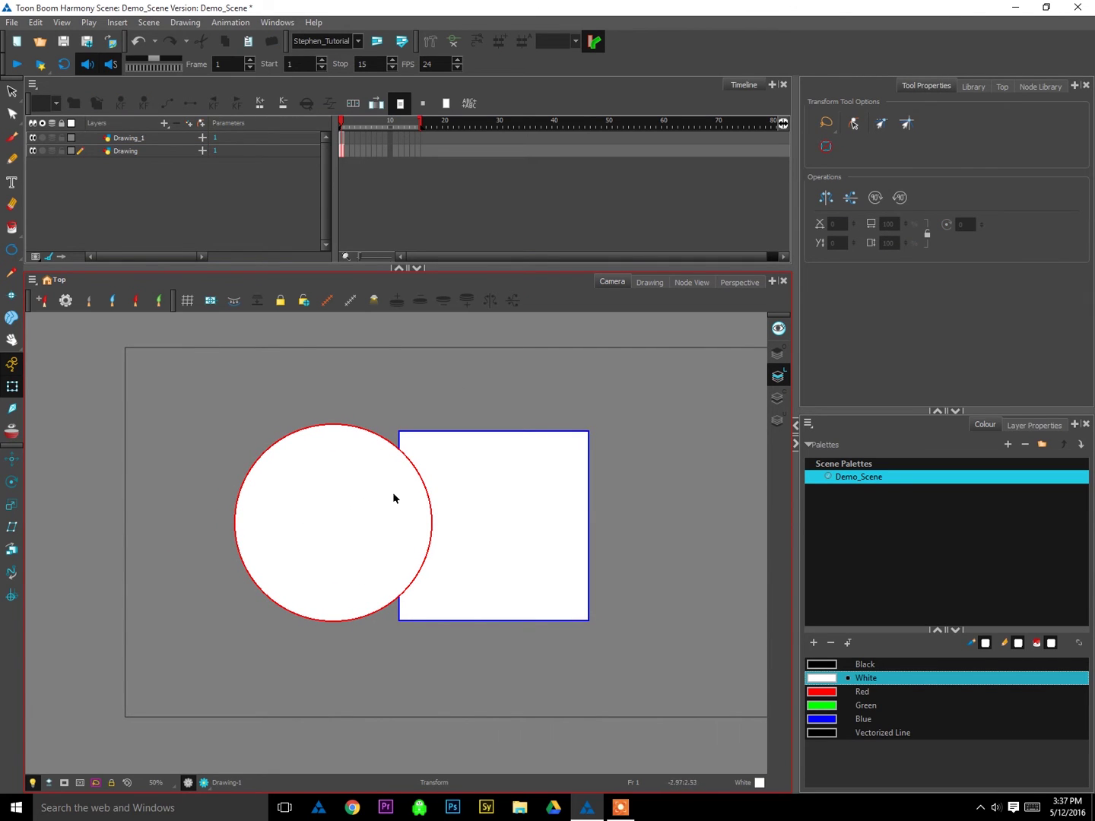
click(137, 141)
double_click(139, 140)
text(d)
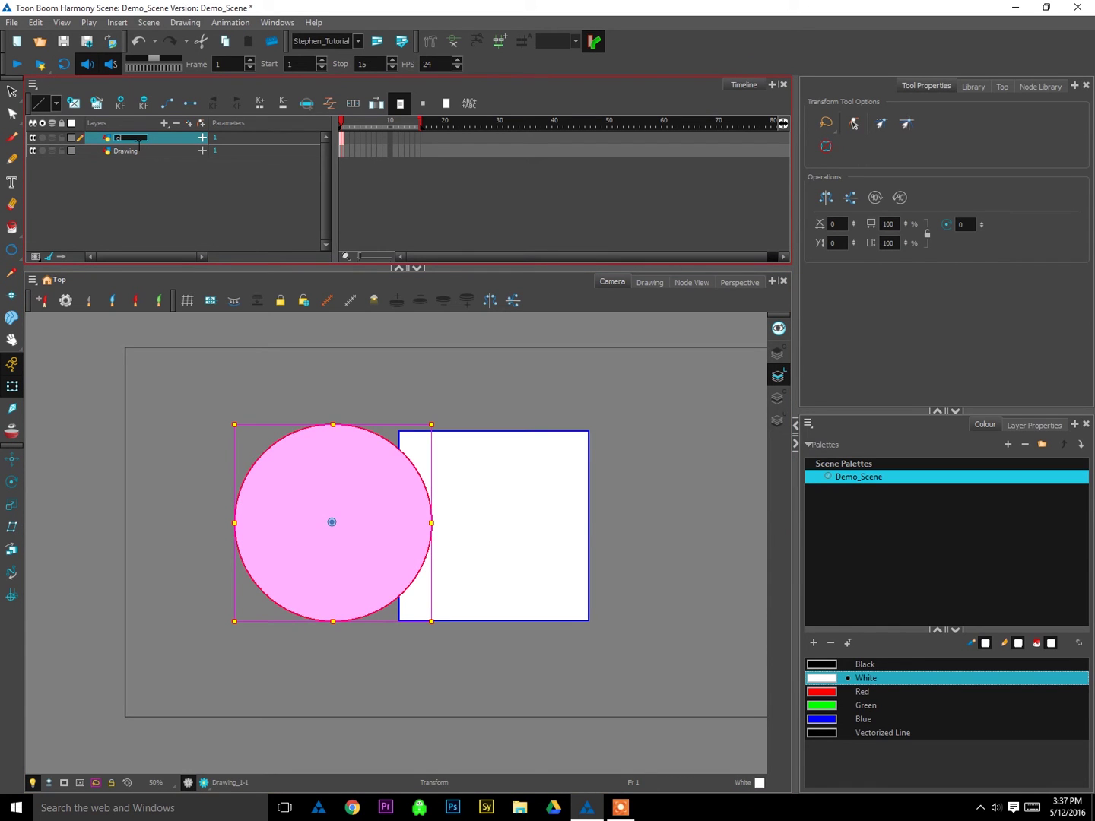
text(le)
key(Return)
double_click(126, 151)
text(square)
key(Return)
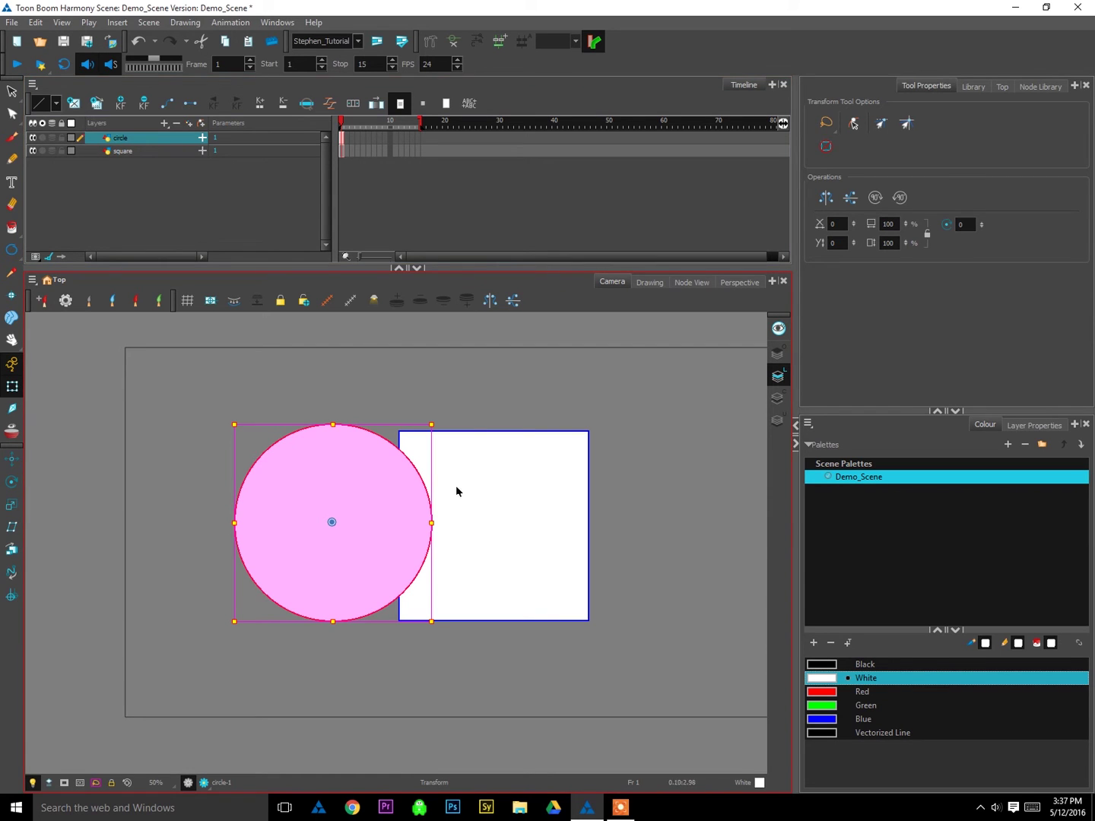
click(123, 150)
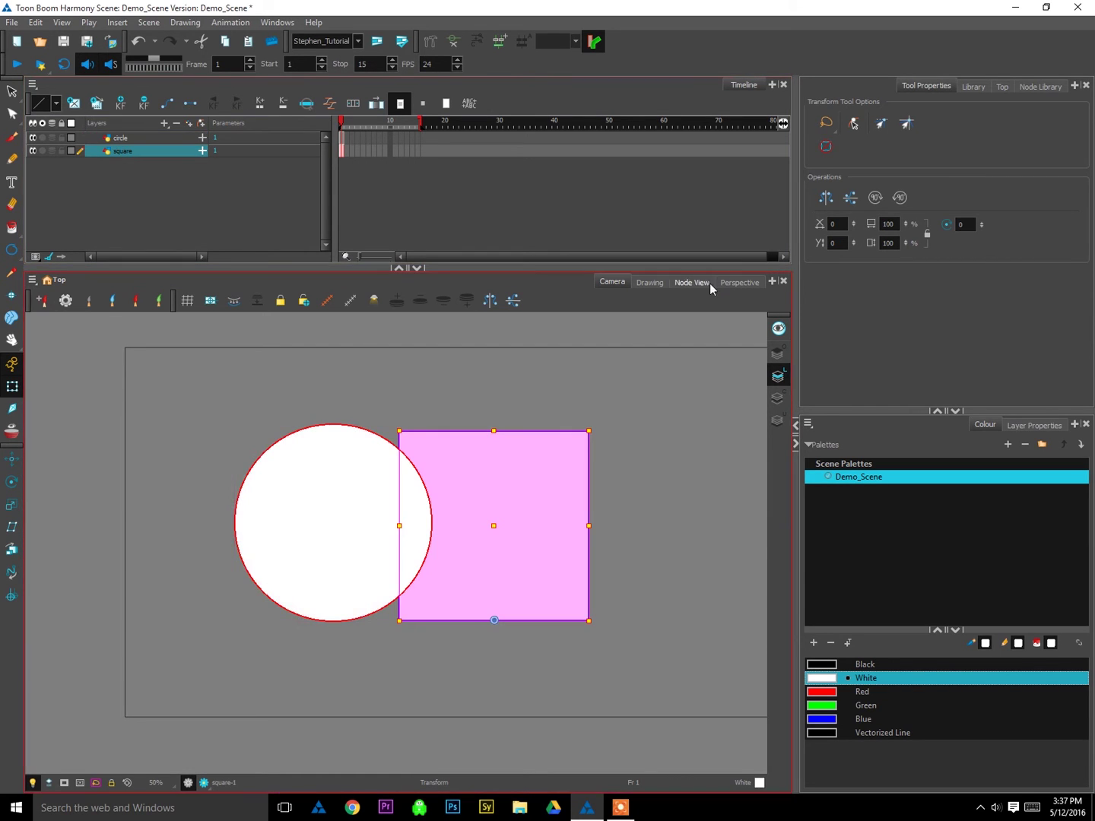
click(739, 282)
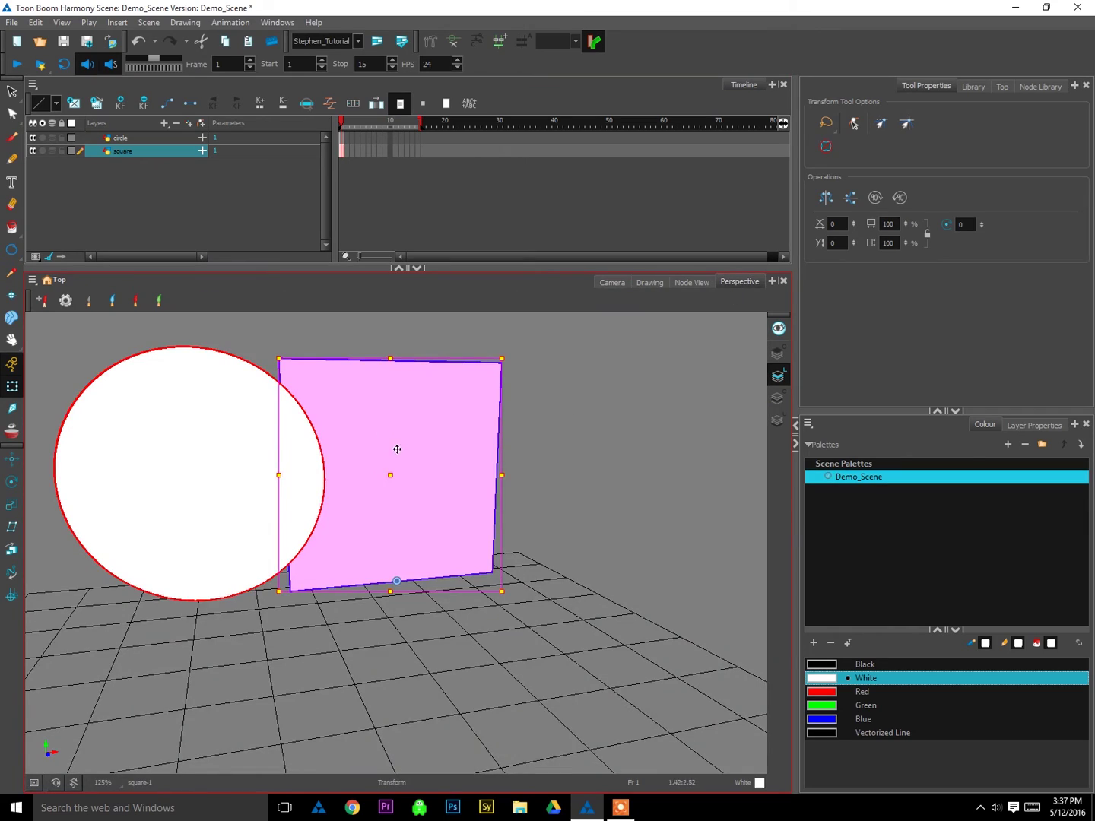
drag(591, 386, 497, 387)
drag(213, 415, 297, 368)
click(613, 282)
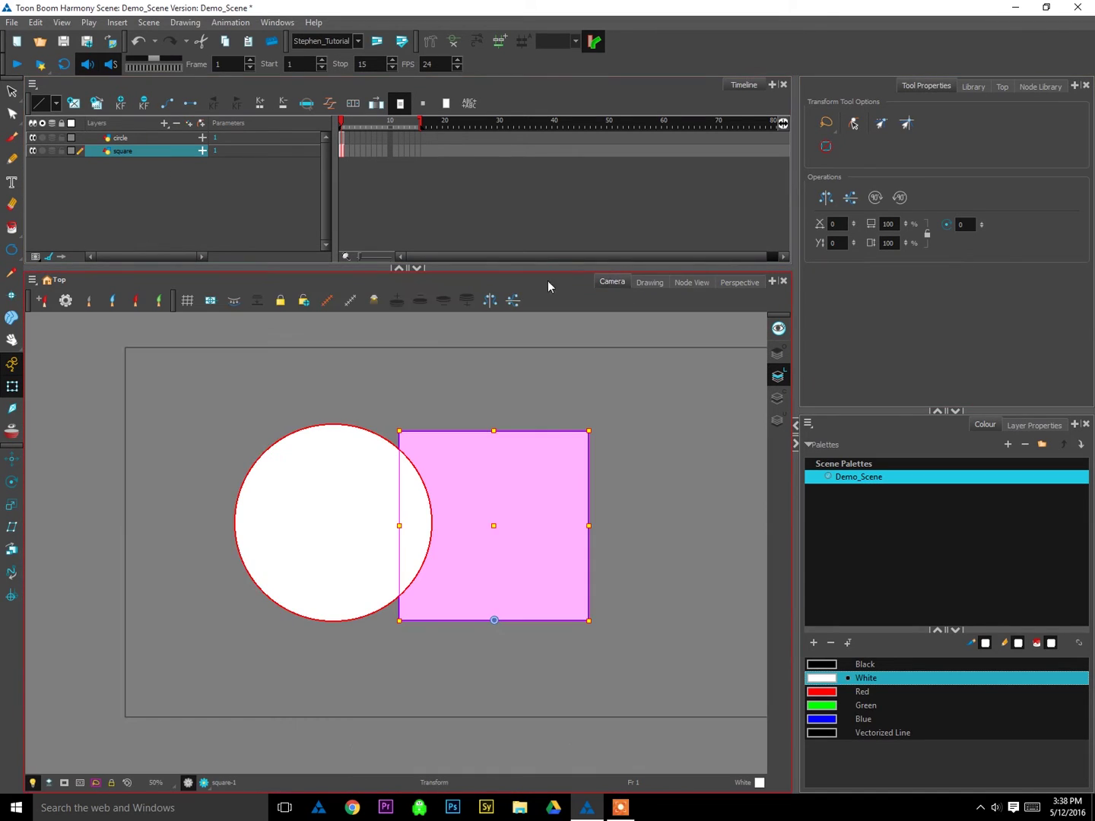
click(155, 137)
click(156, 151)
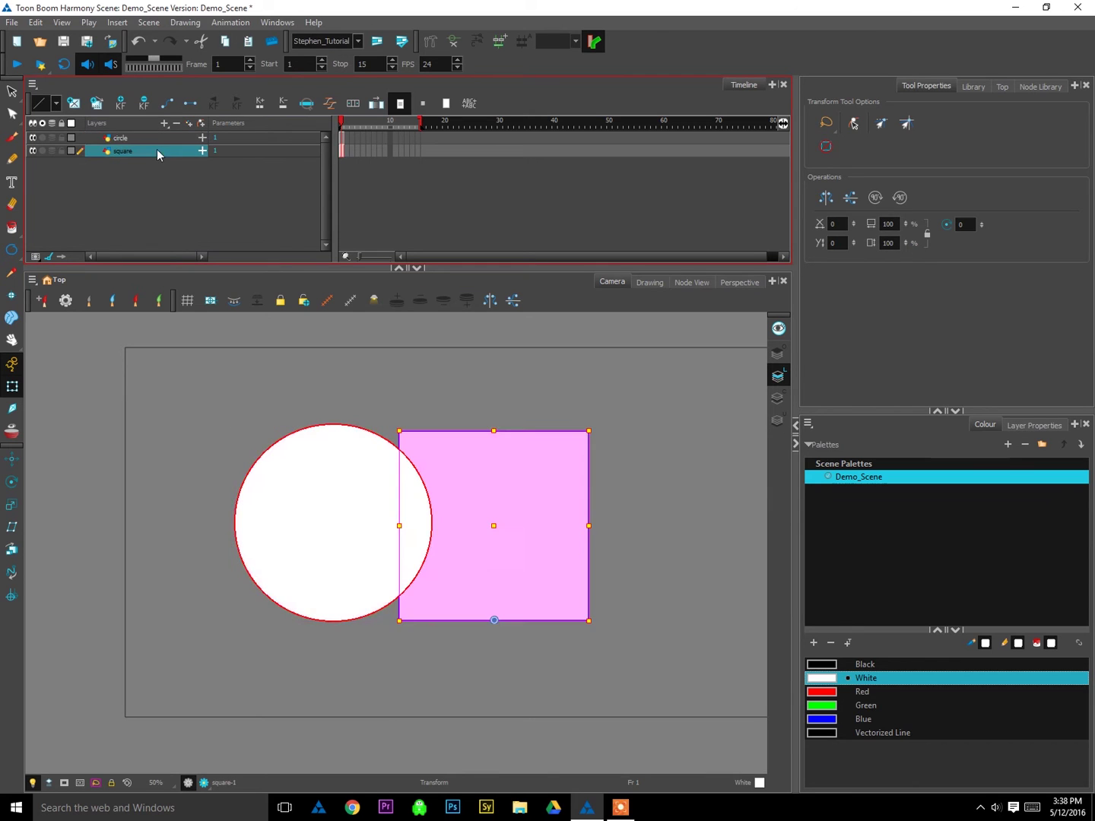
click(156, 138)
click(522, 346)
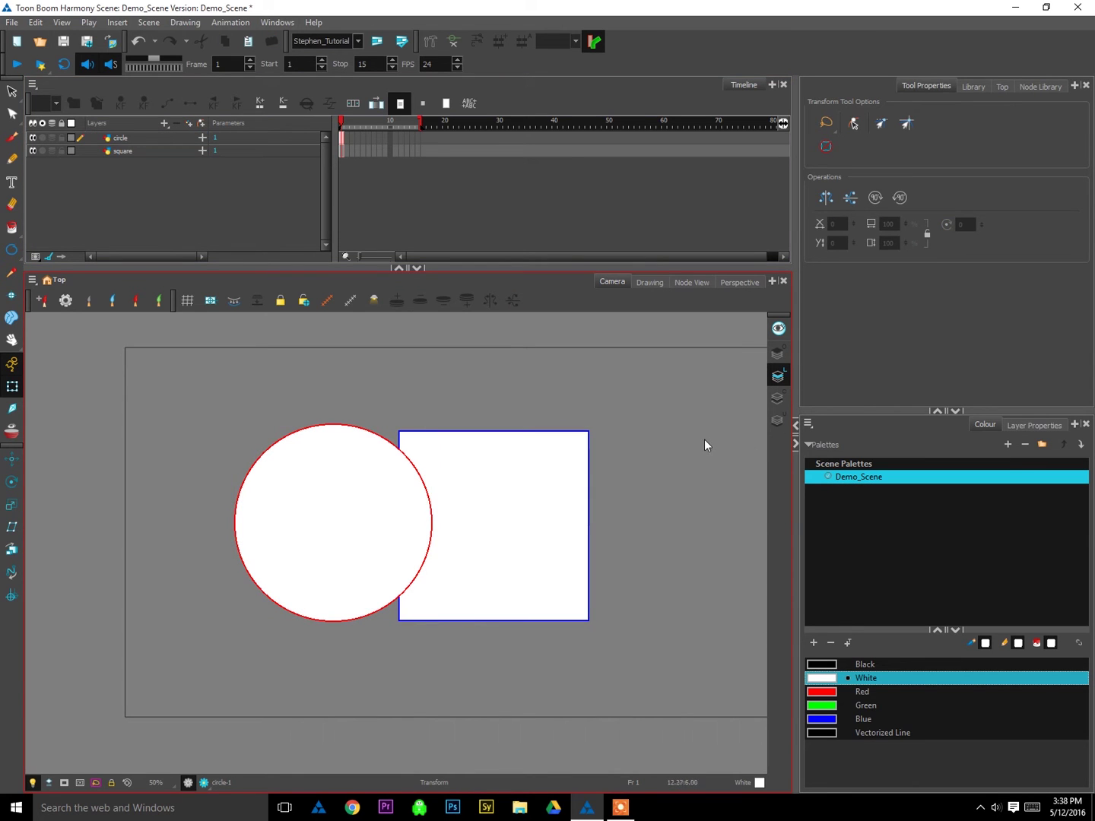
click(562, 532)
key(ctrl+shift+Page_Up)
click(656, 585)
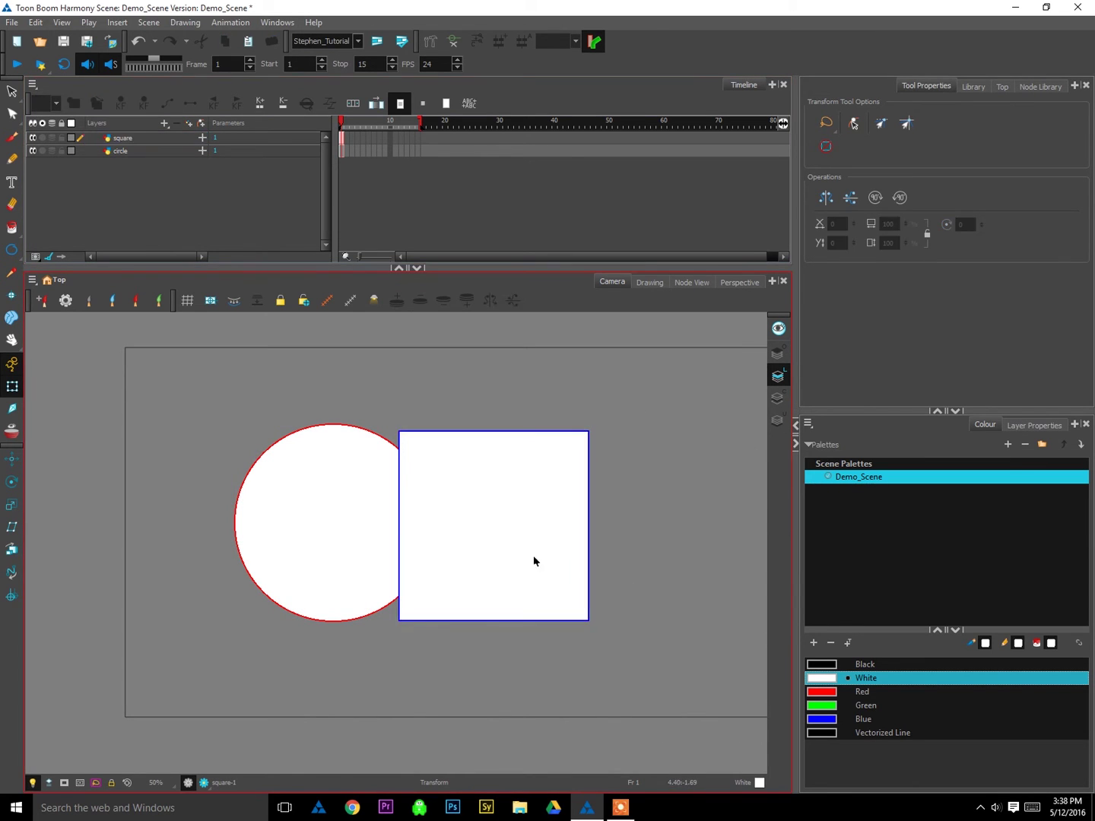
click(739, 283)
drag(529, 449, 645, 318)
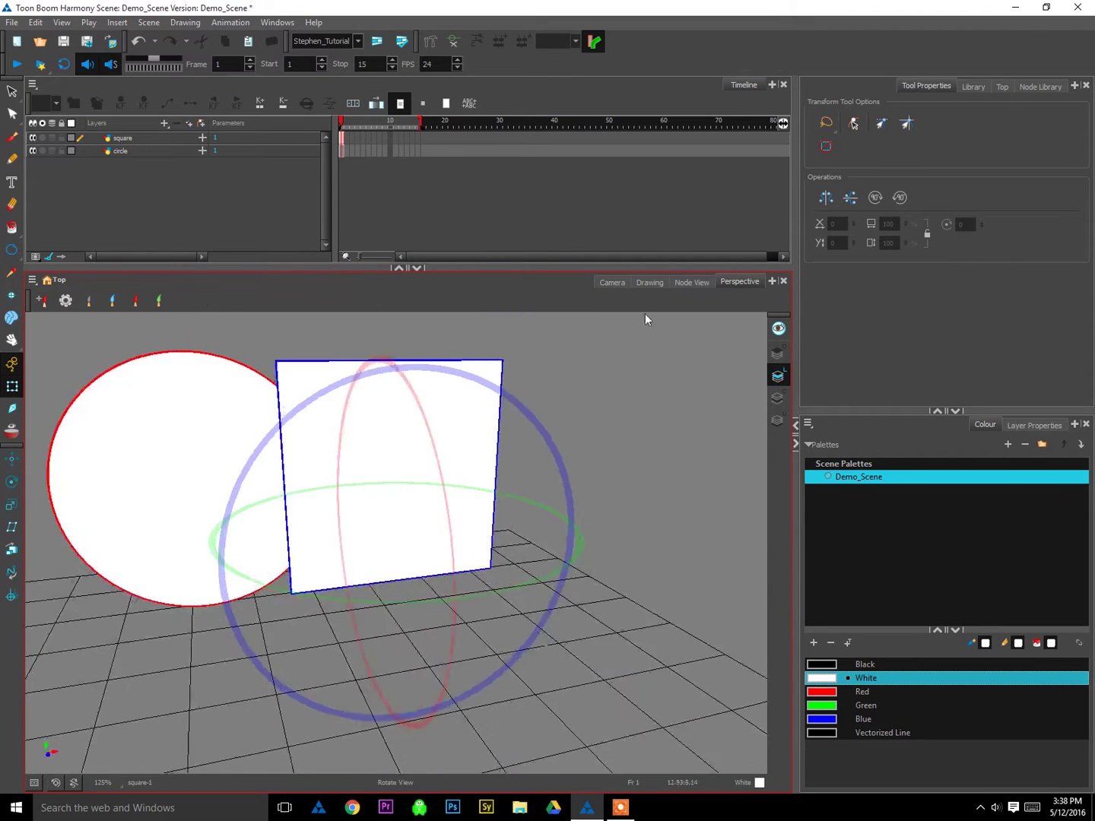
click(612, 281)
click(145, 138)
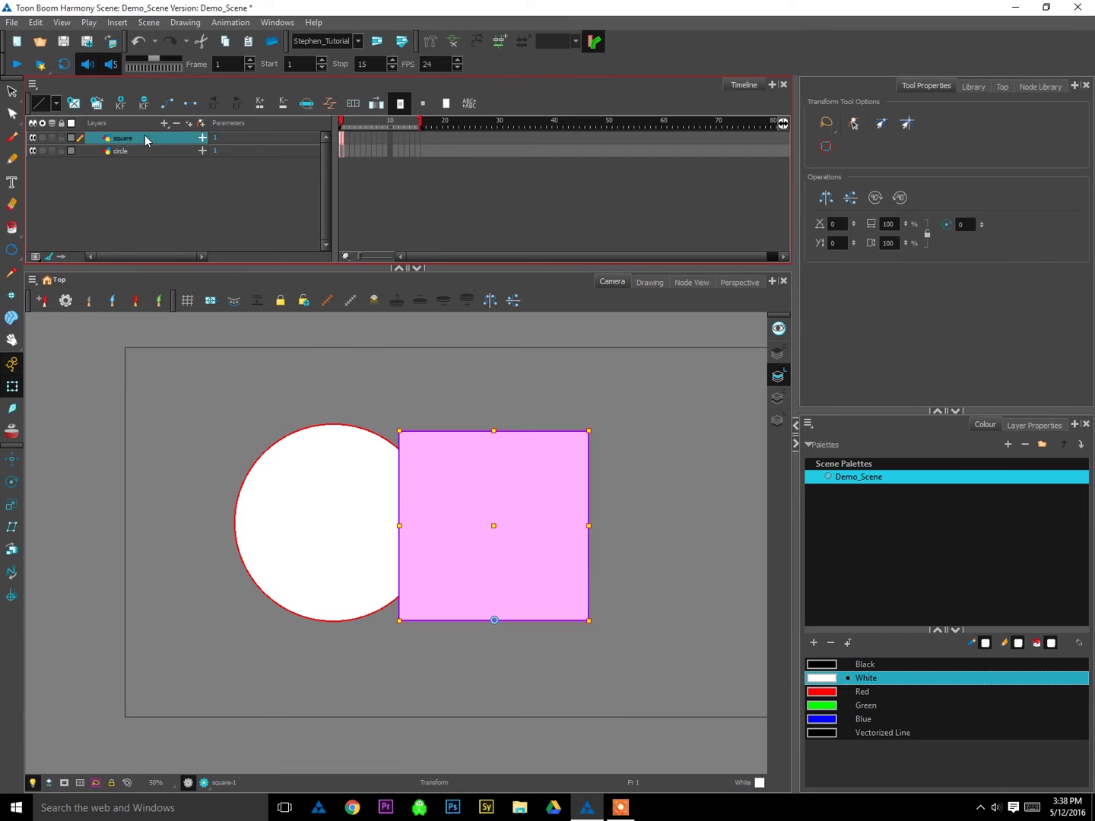
drag(146, 140, 127, 154)
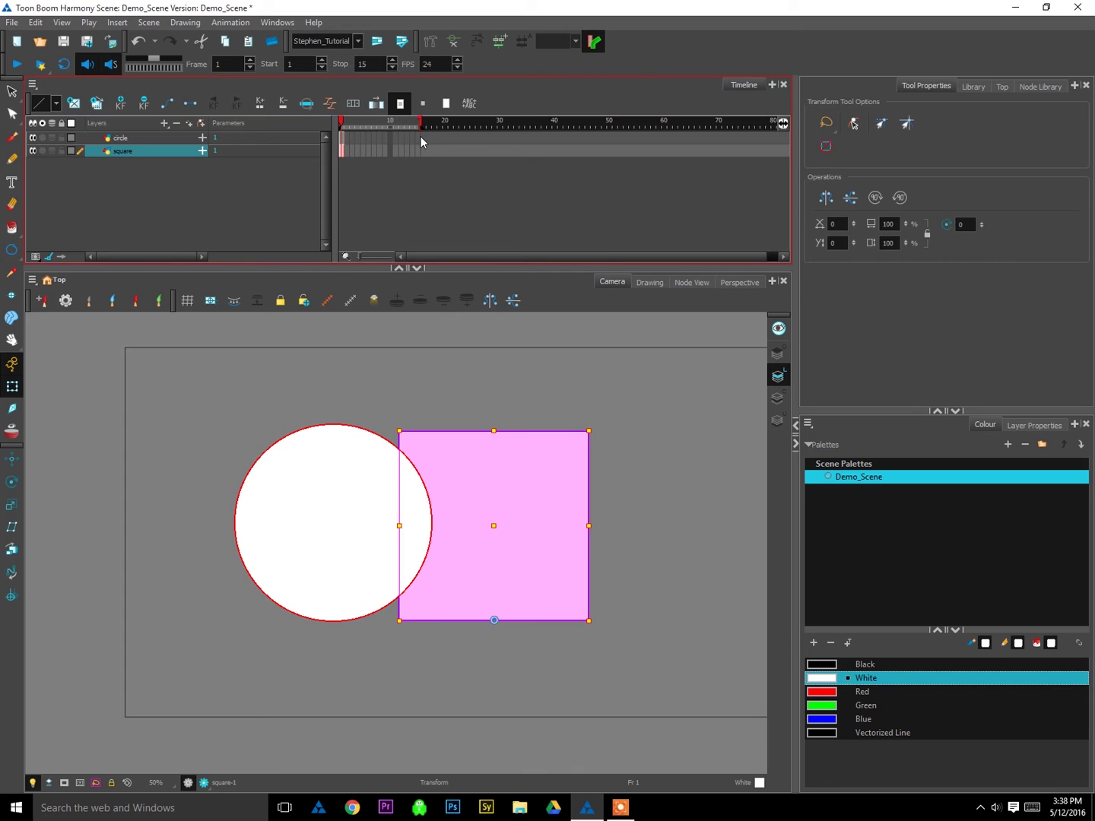
drag(419, 138, 417, 155)
Step: Extend both drawings through frame 15, go to frame 8, and test reordering the square layer
key(F5)
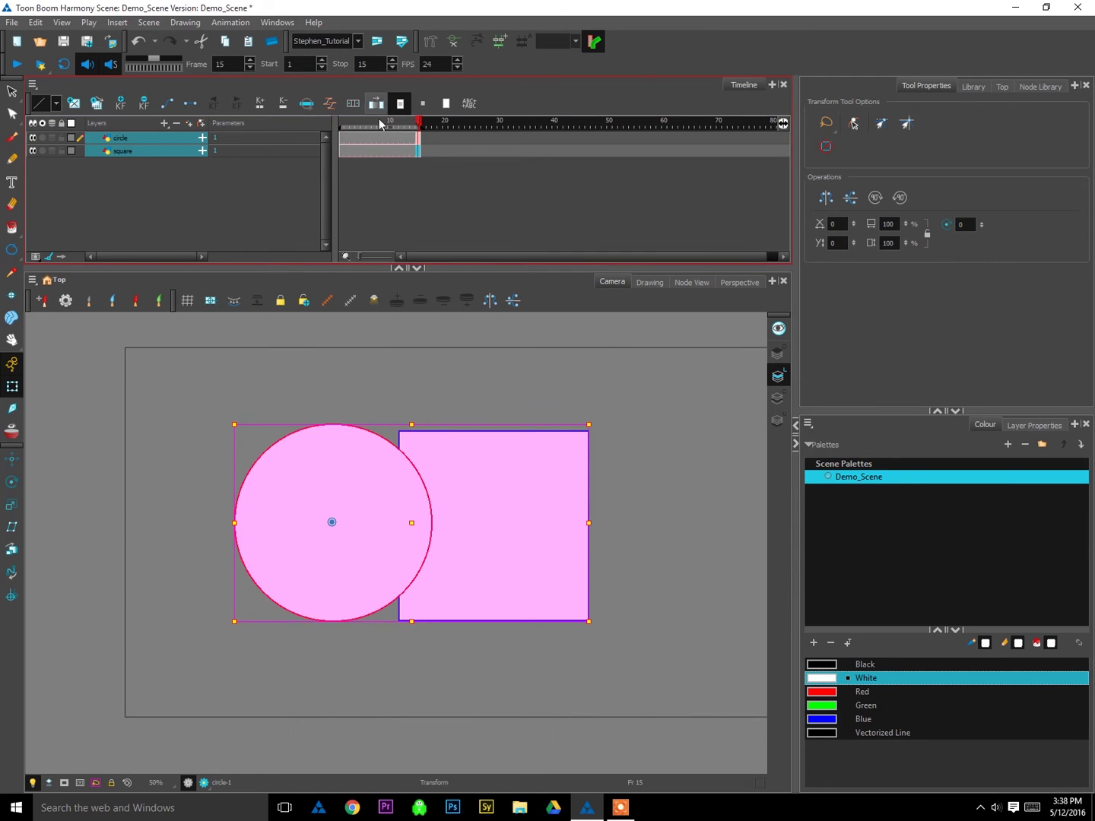
click(340, 123)
click(149, 152)
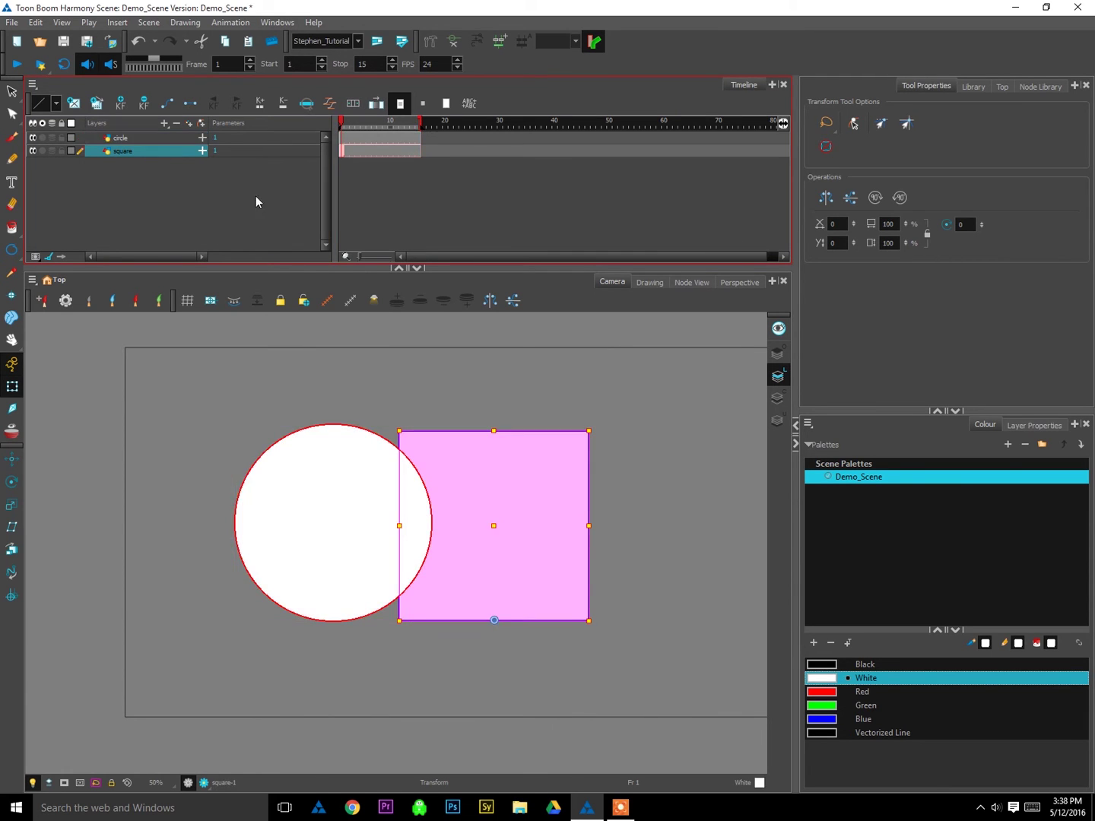
drag(360, 127, 380, 128)
drag(145, 150, 150, 138)
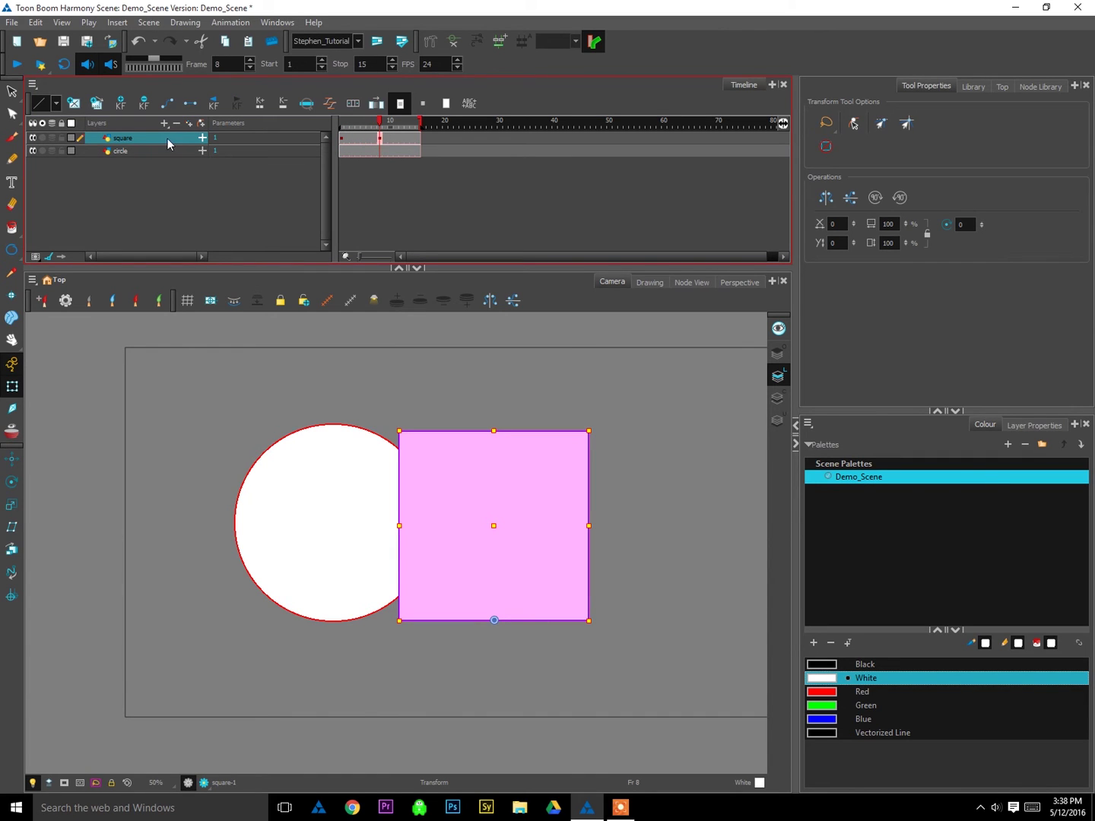
drag(167, 144, 161, 163)
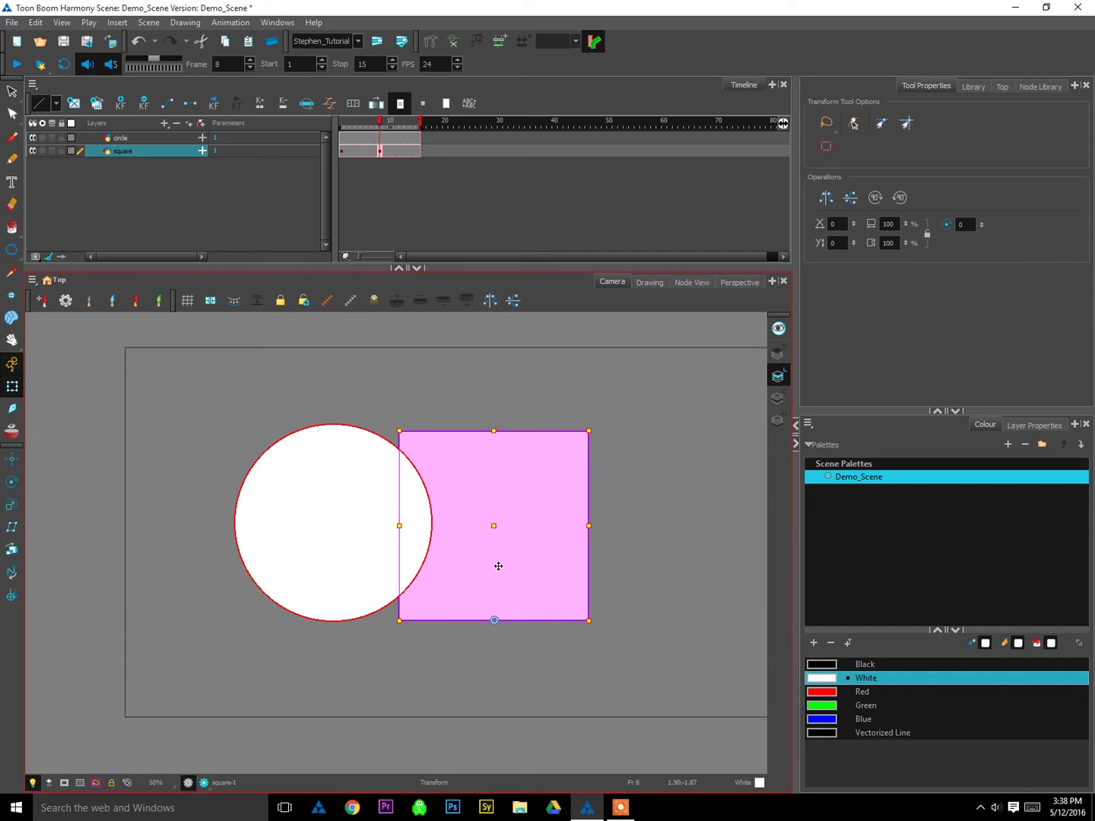
Step: At frame 8, move the square forward in depth so it sits in front of the circle
click(643, 469)
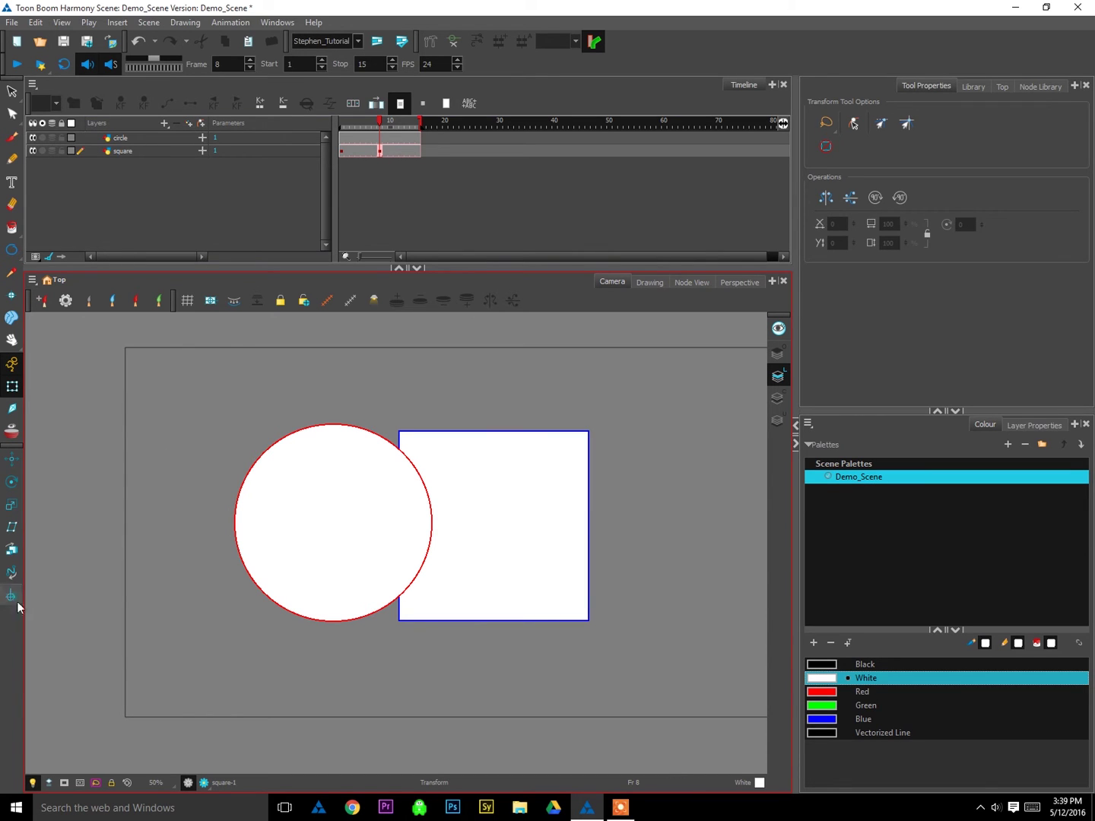
click(553, 465)
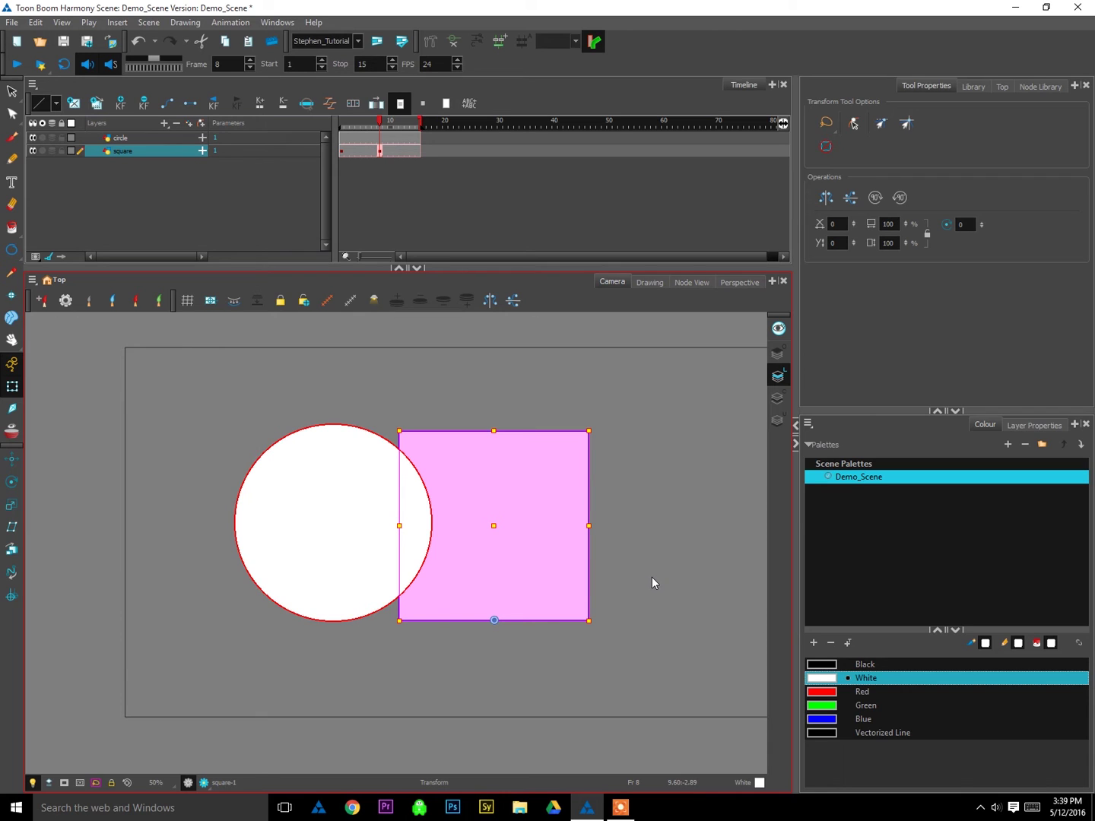
click(656, 538)
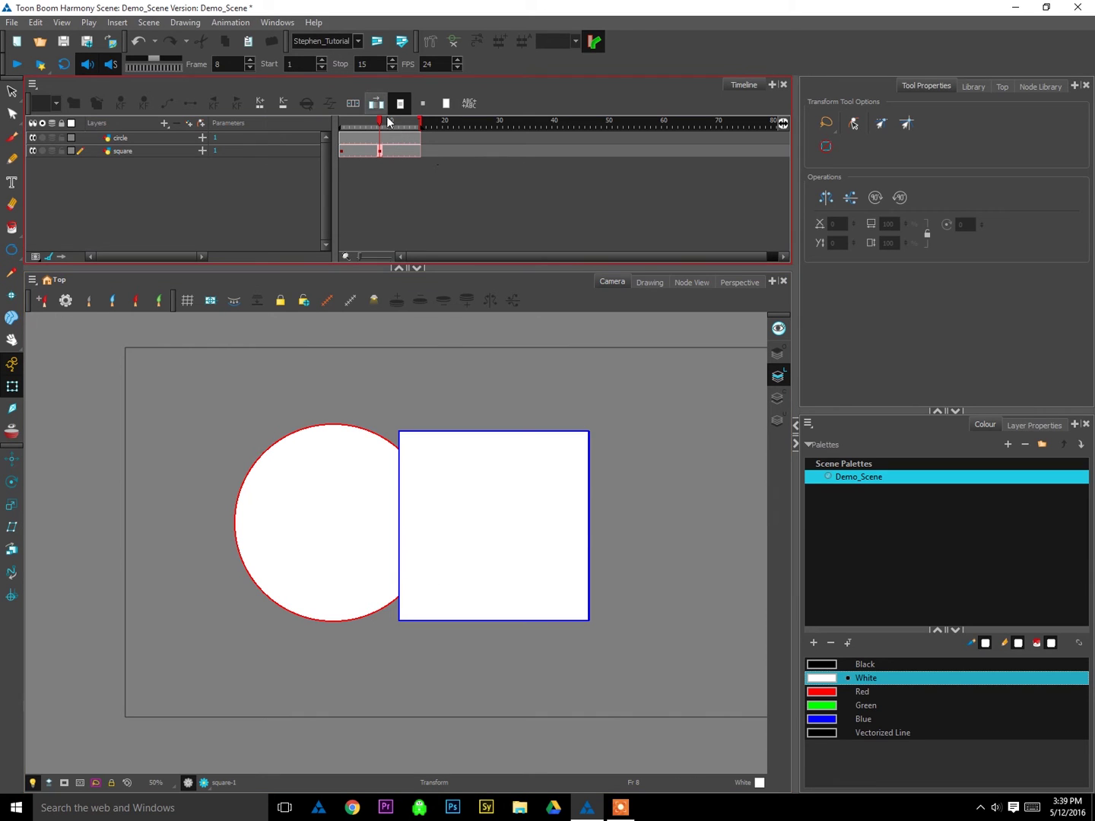
drag(378, 123, 384, 123)
drag(380, 121, 379, 123)
click(529, 514)
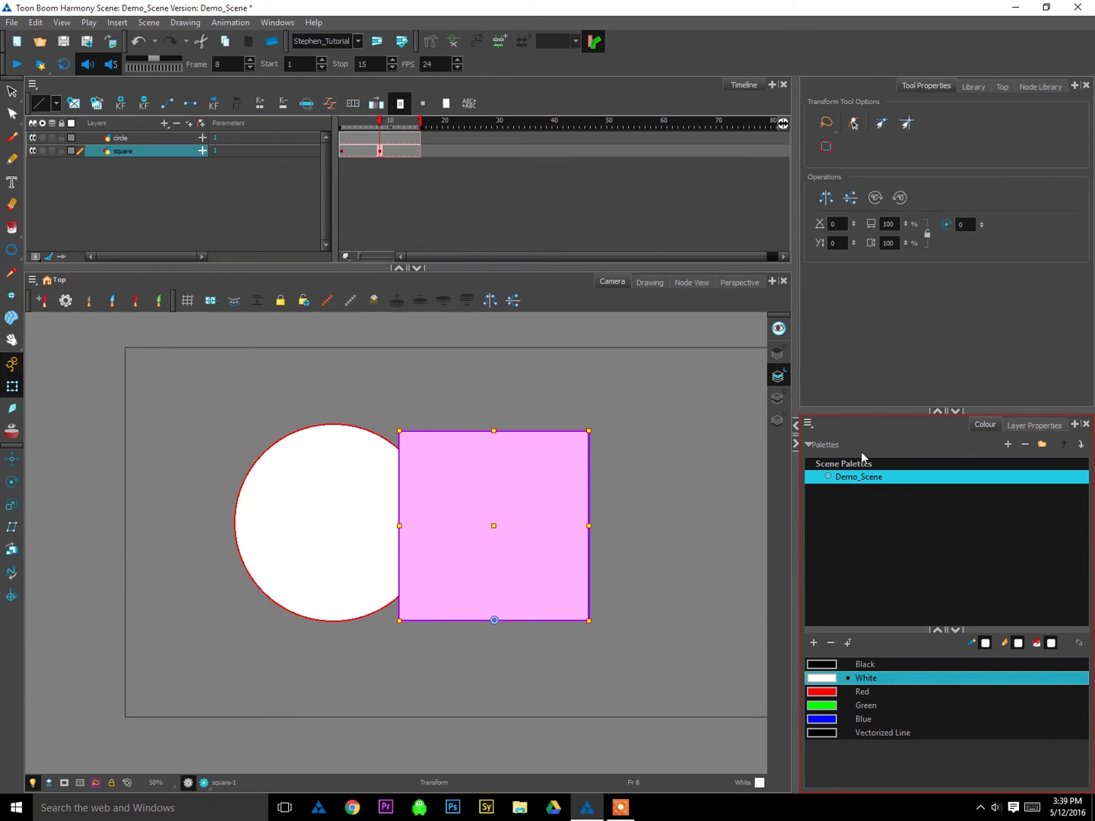
key(Down)
key(Down)
key(Down)
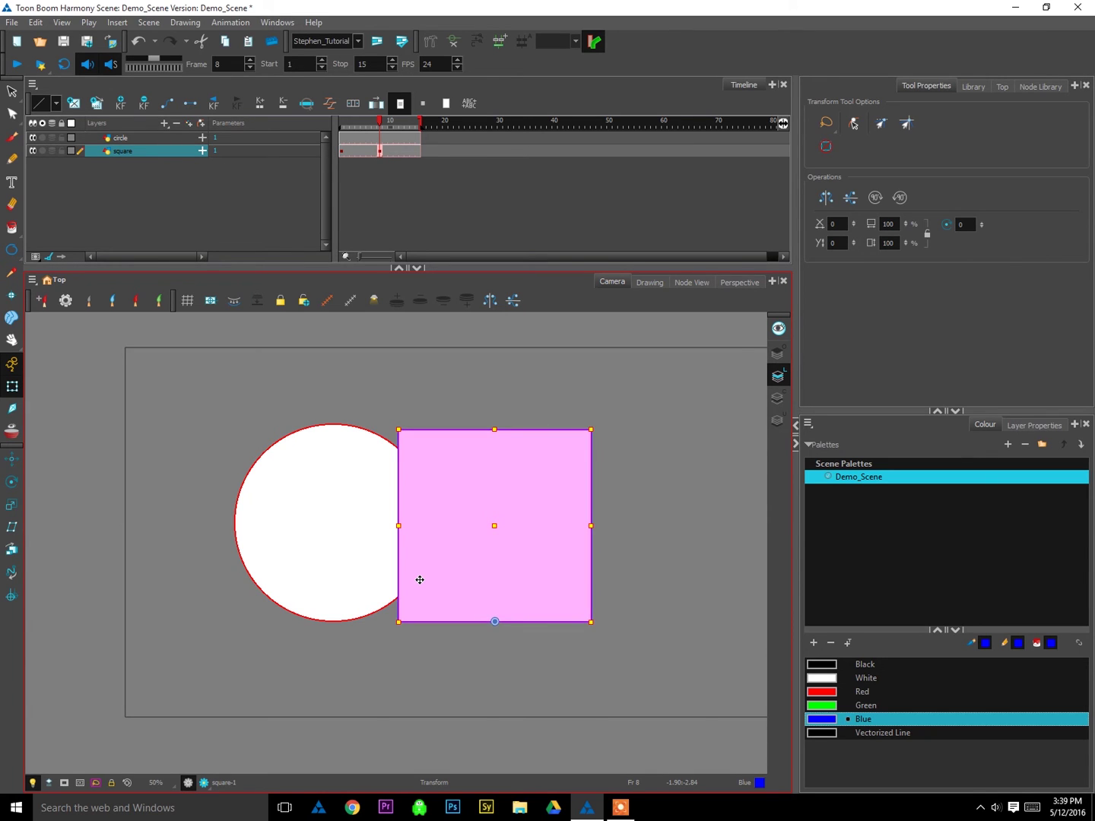
scroll(672, 441, up, 1)
click(645, 465)
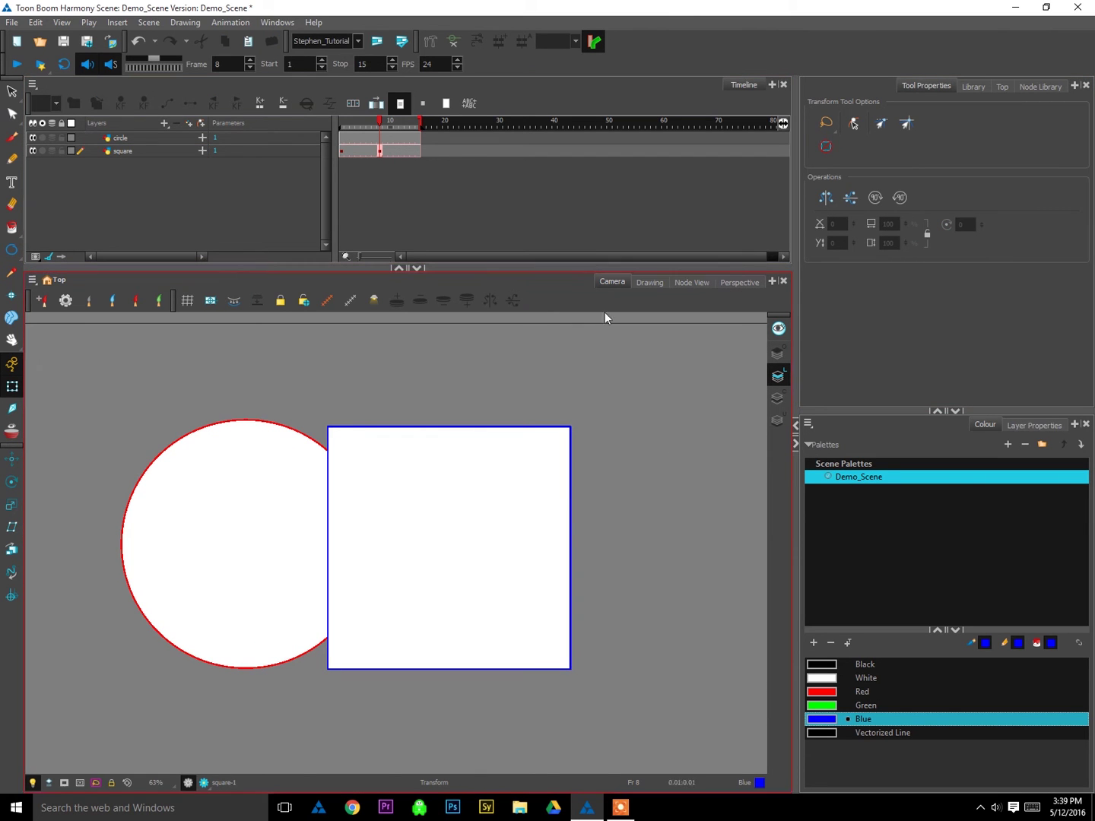
click(739, 283)
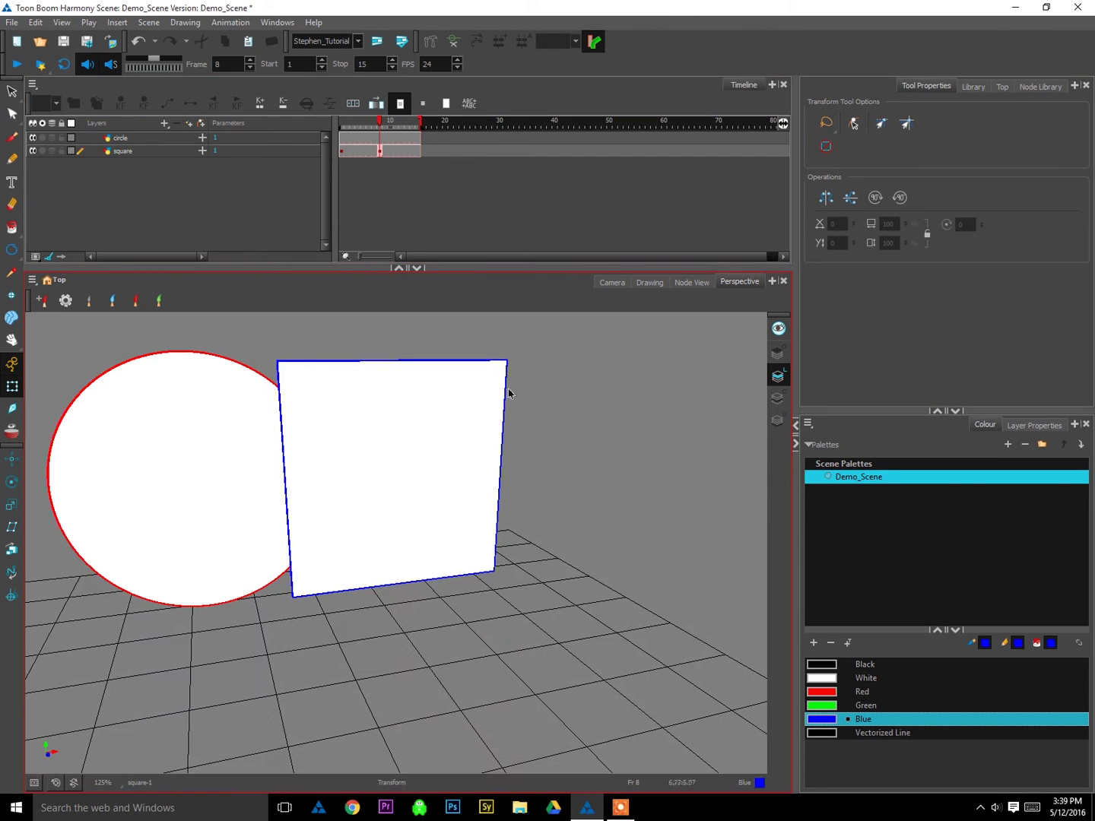
Step: Orbit the Perspective view to inspect the square's depth, then return to the Camera view
drag(524, 385, 501, 462)
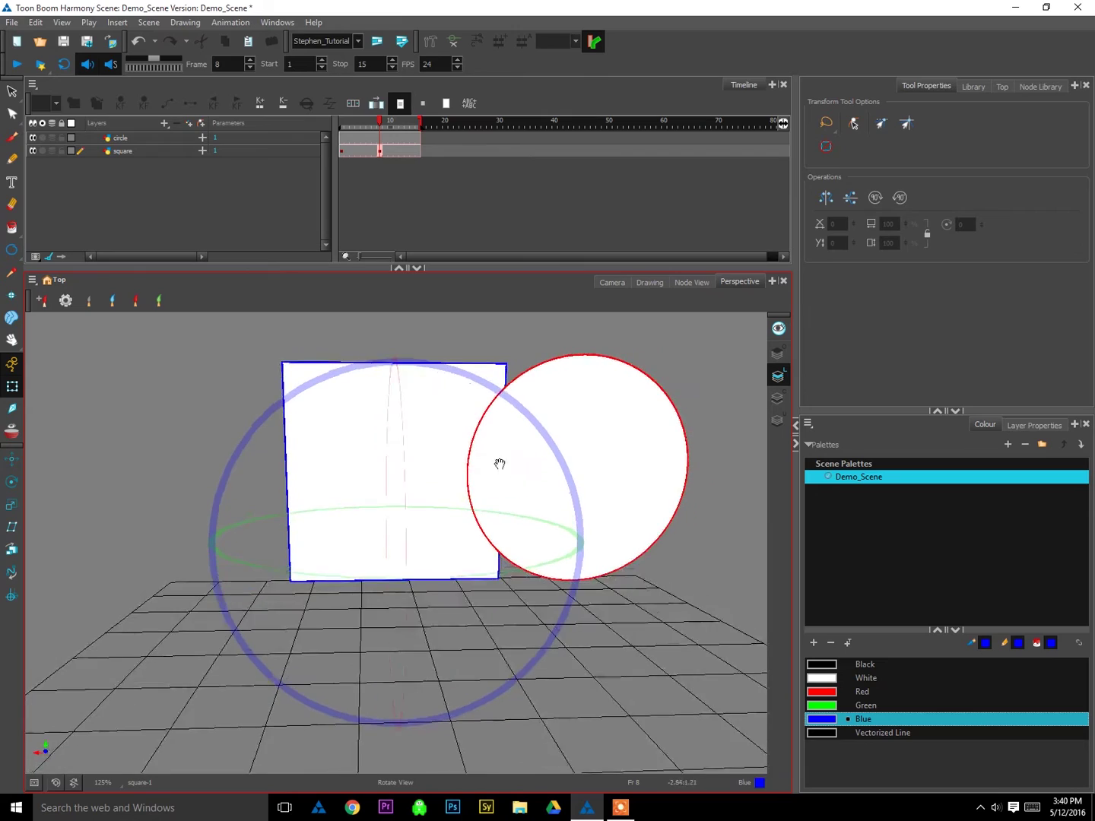
drag(305, 472, 346, 445)
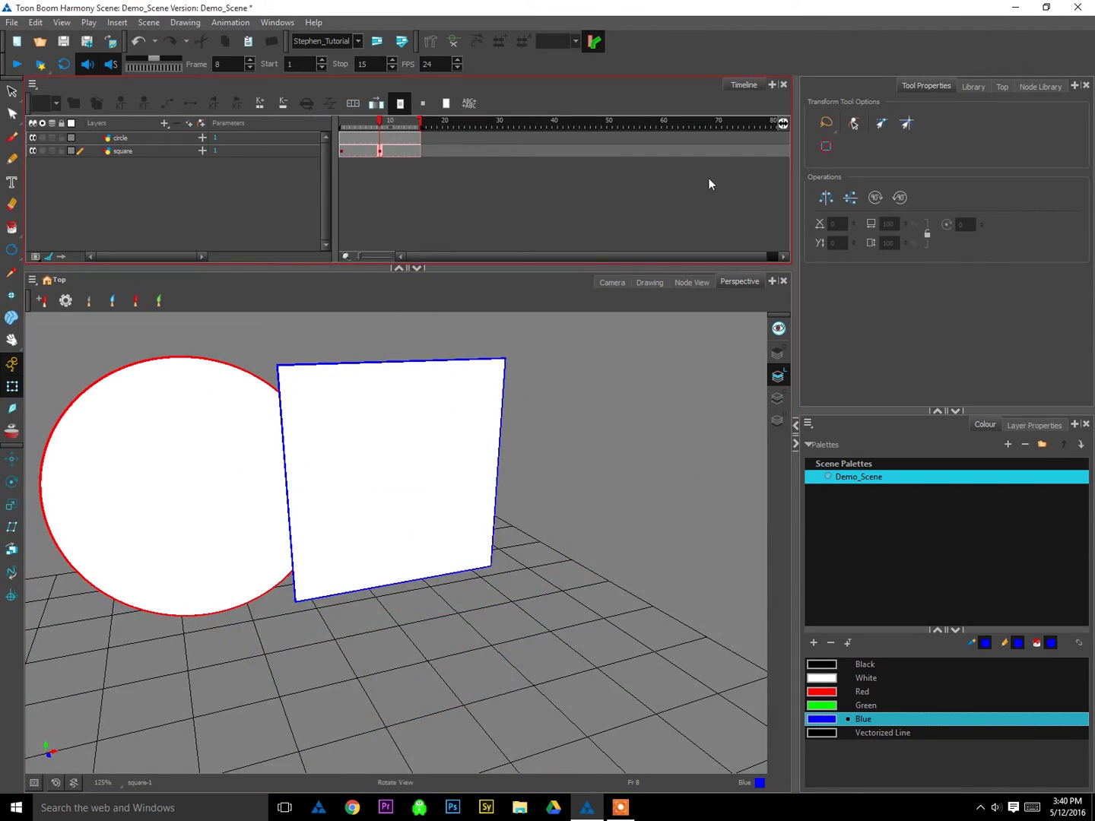
click(613, 283)
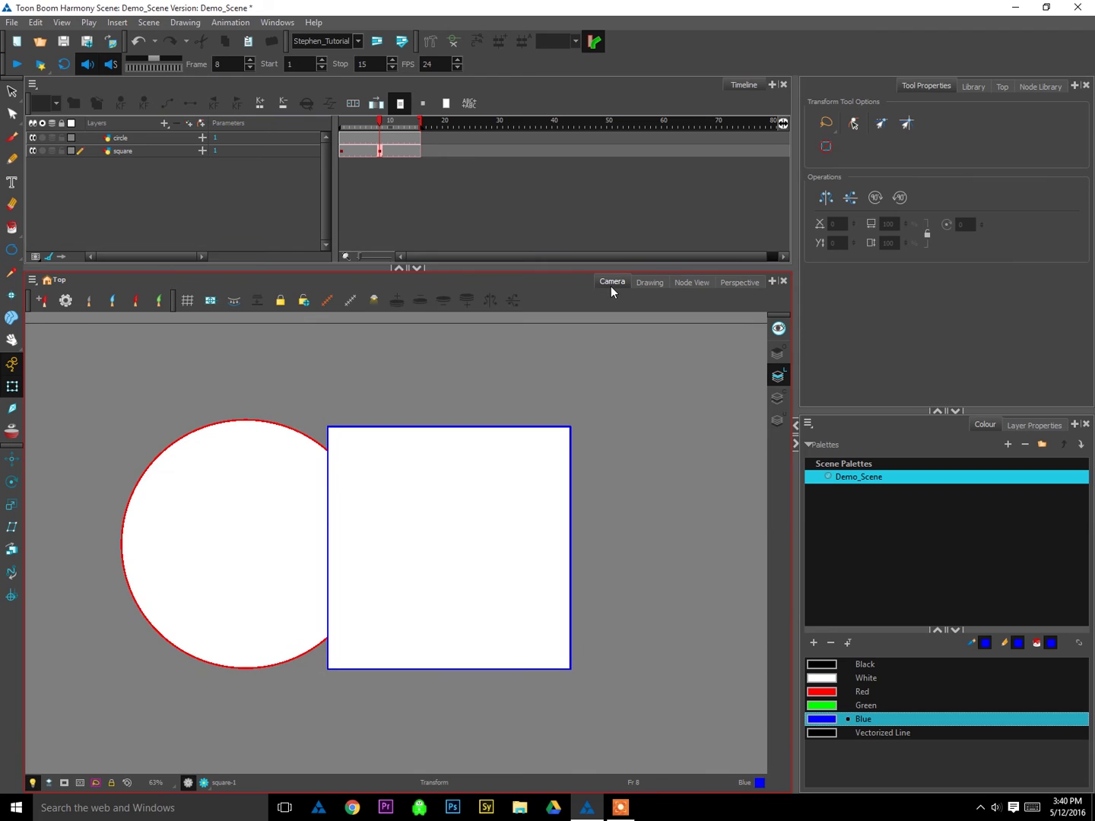
click(366, 555)
Step: Select the square with the Transform tool, recentre the shapes, and switch to the Top view
key(shift+t)
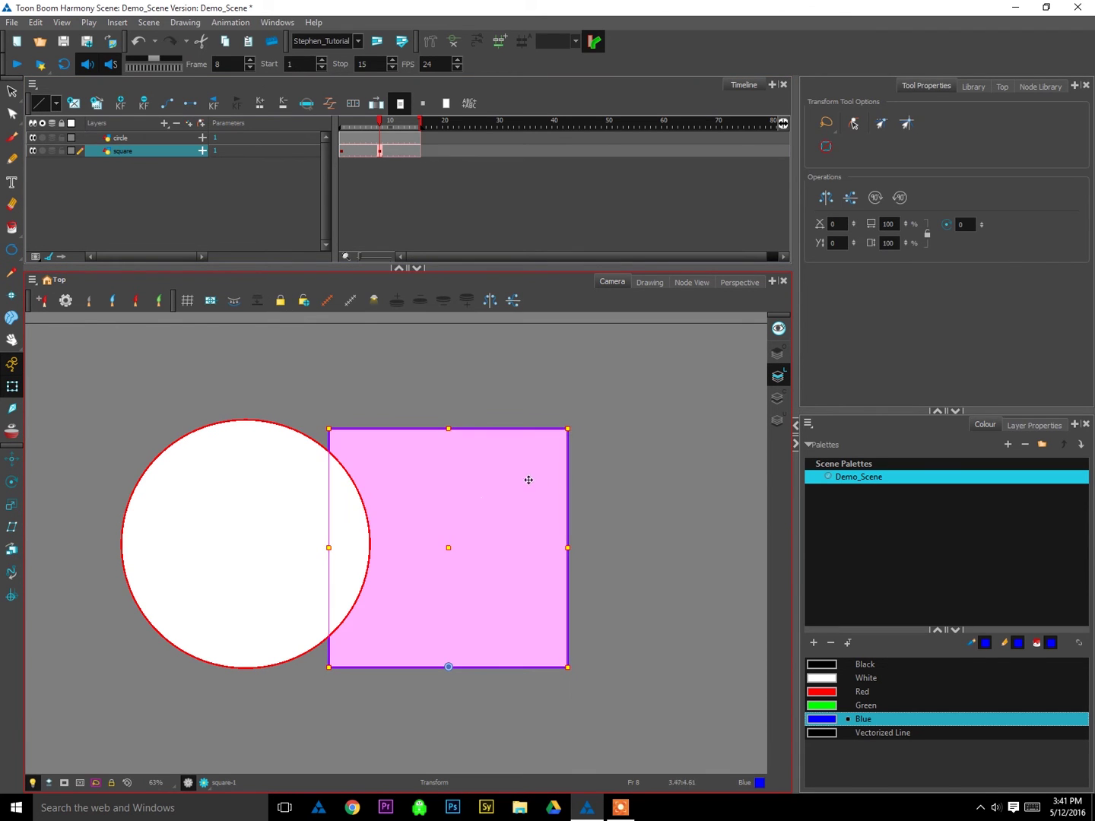
click(638, 589)
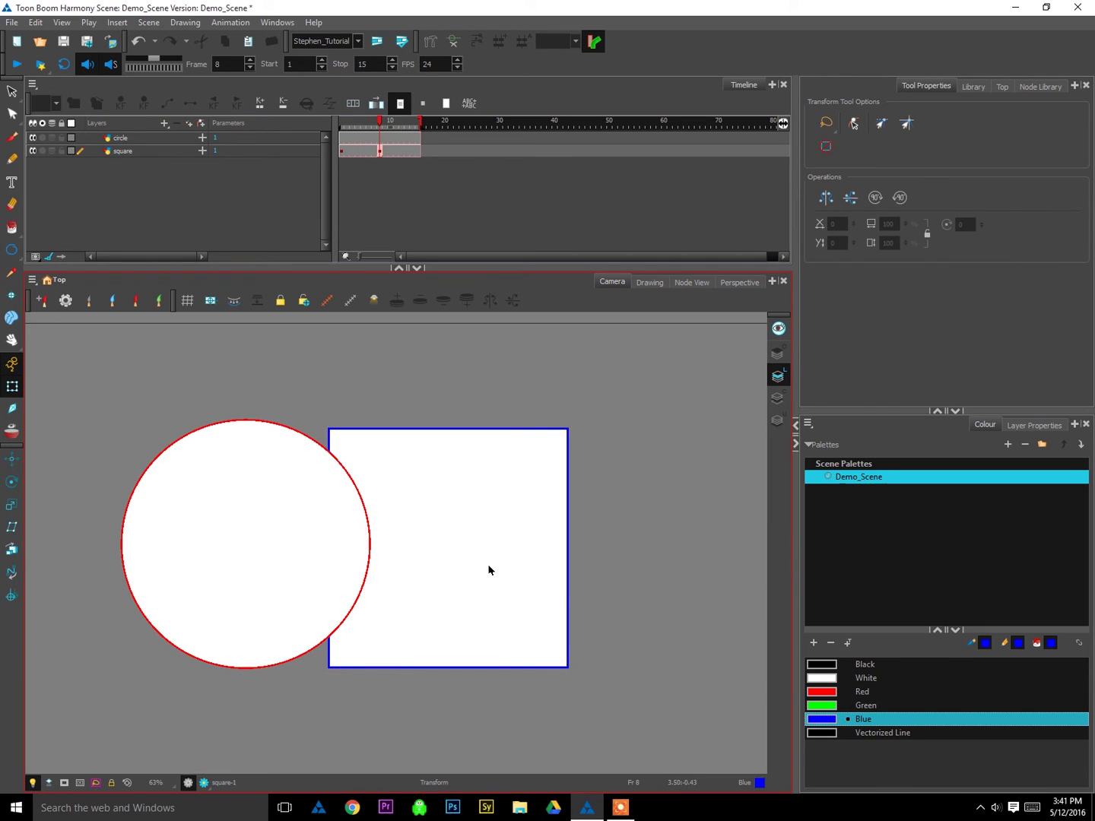
click(419, 508)
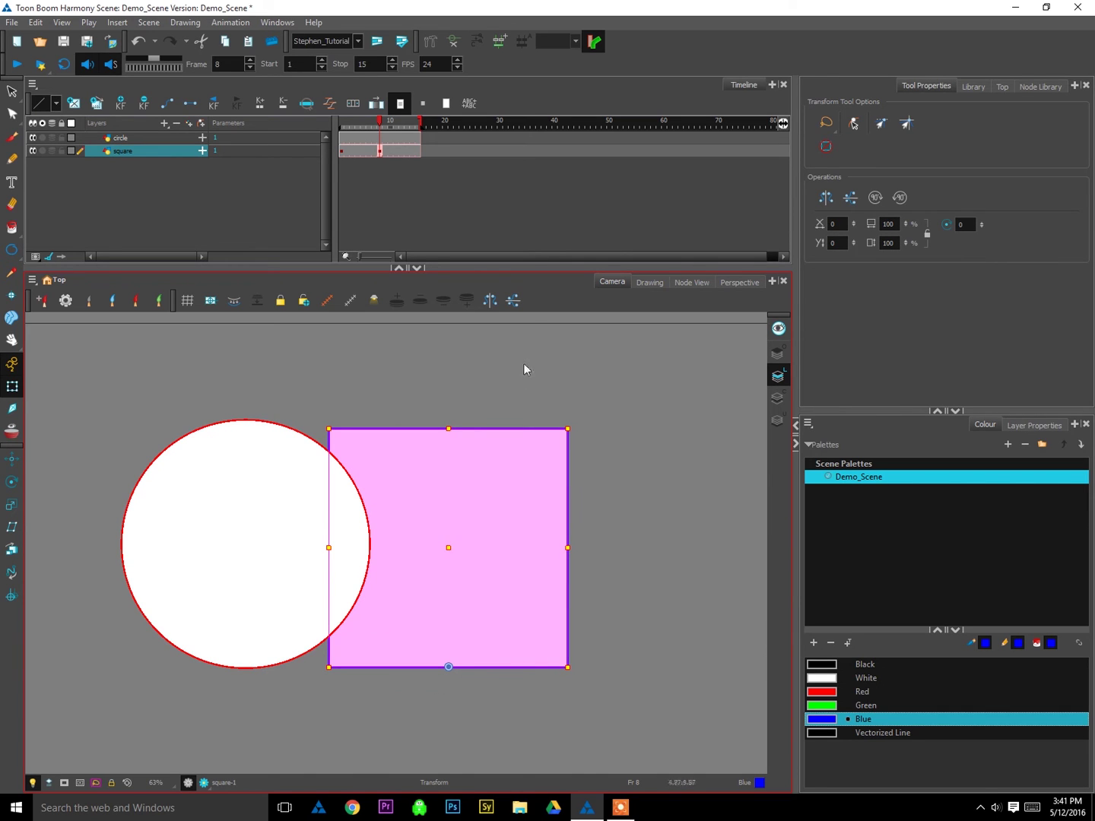
scroll(422, 441, up, 2)
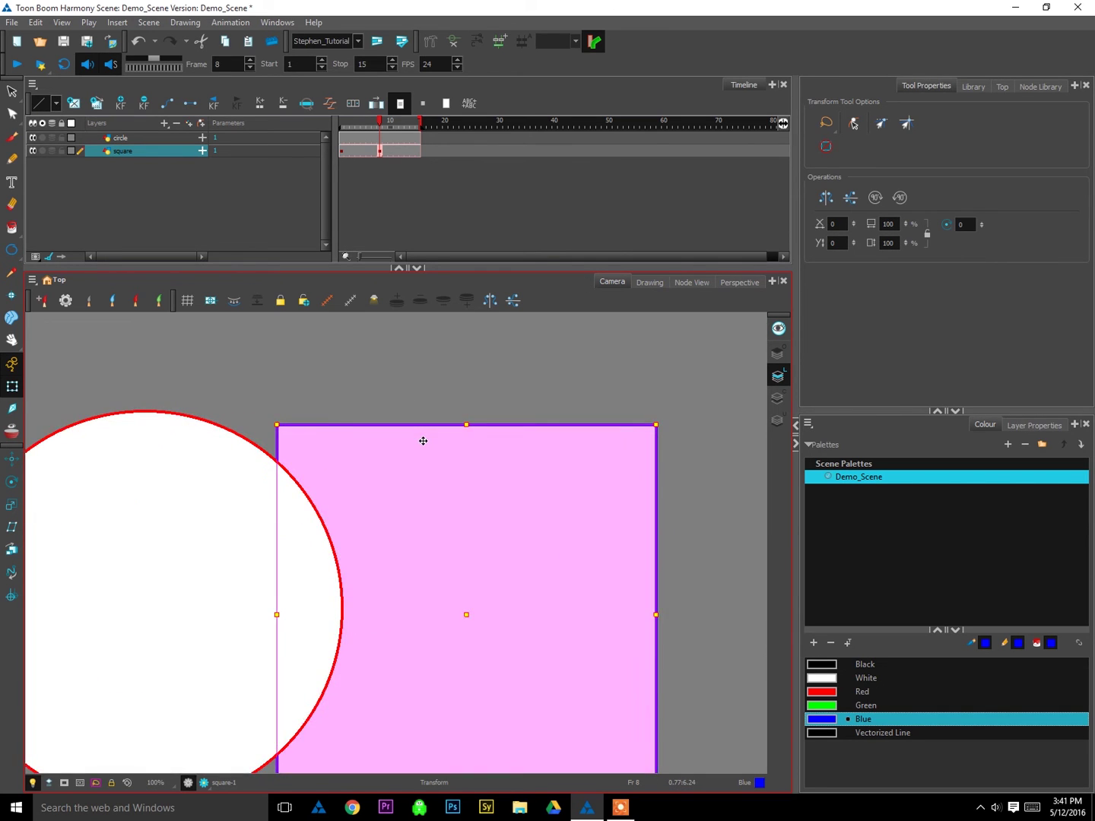
scroll(423, 442, down, 1)
drag(424, 440, 481, 415)
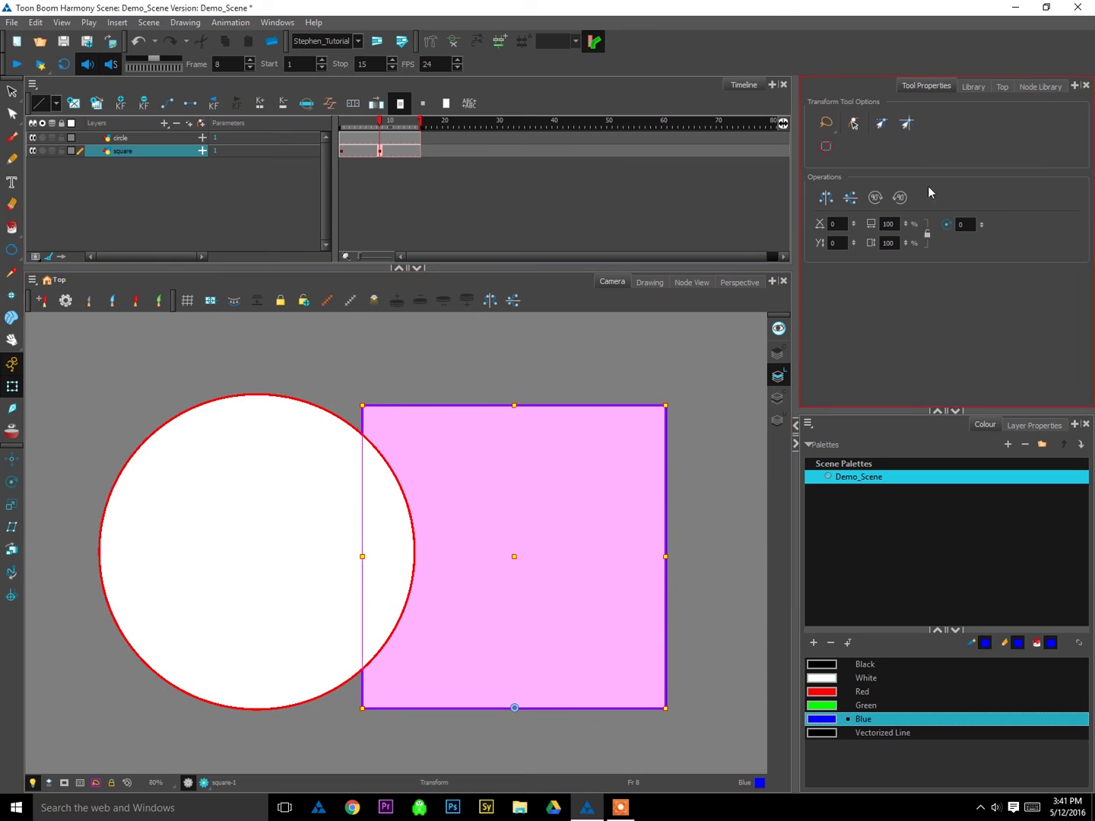
click(1002, 87)
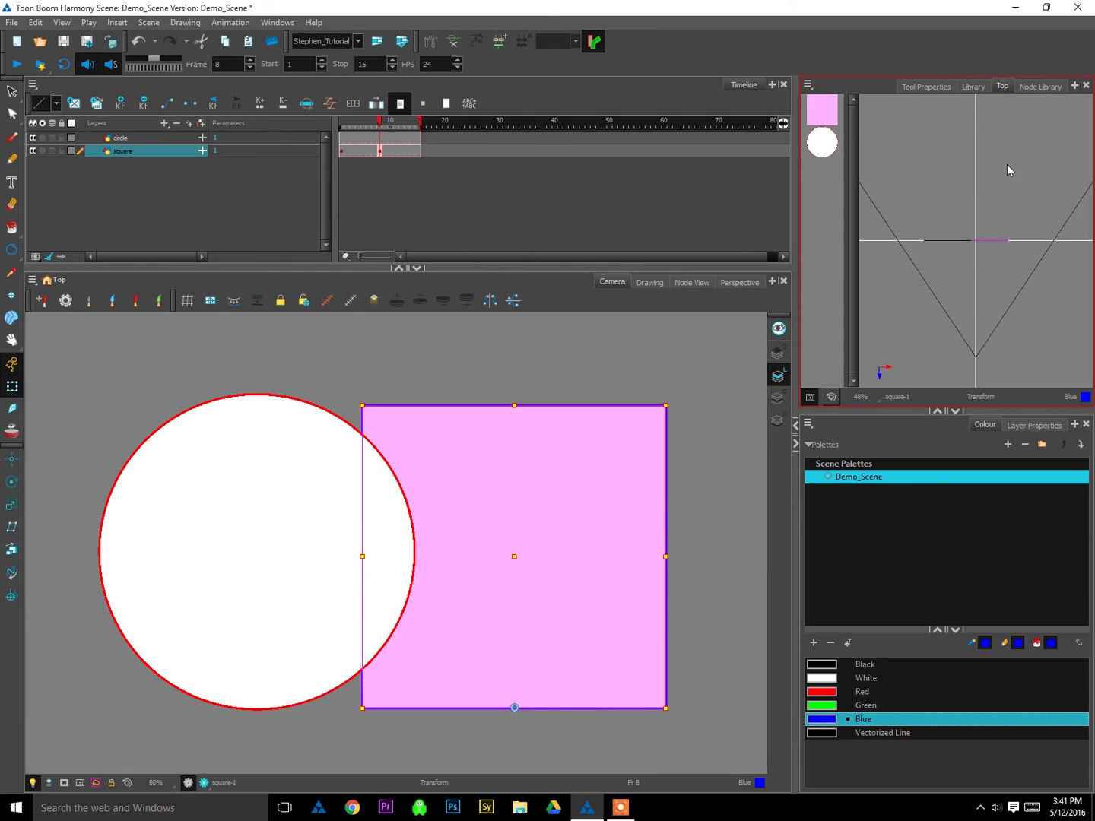
scroll(970, 261, up, 1)
click(954, 250)
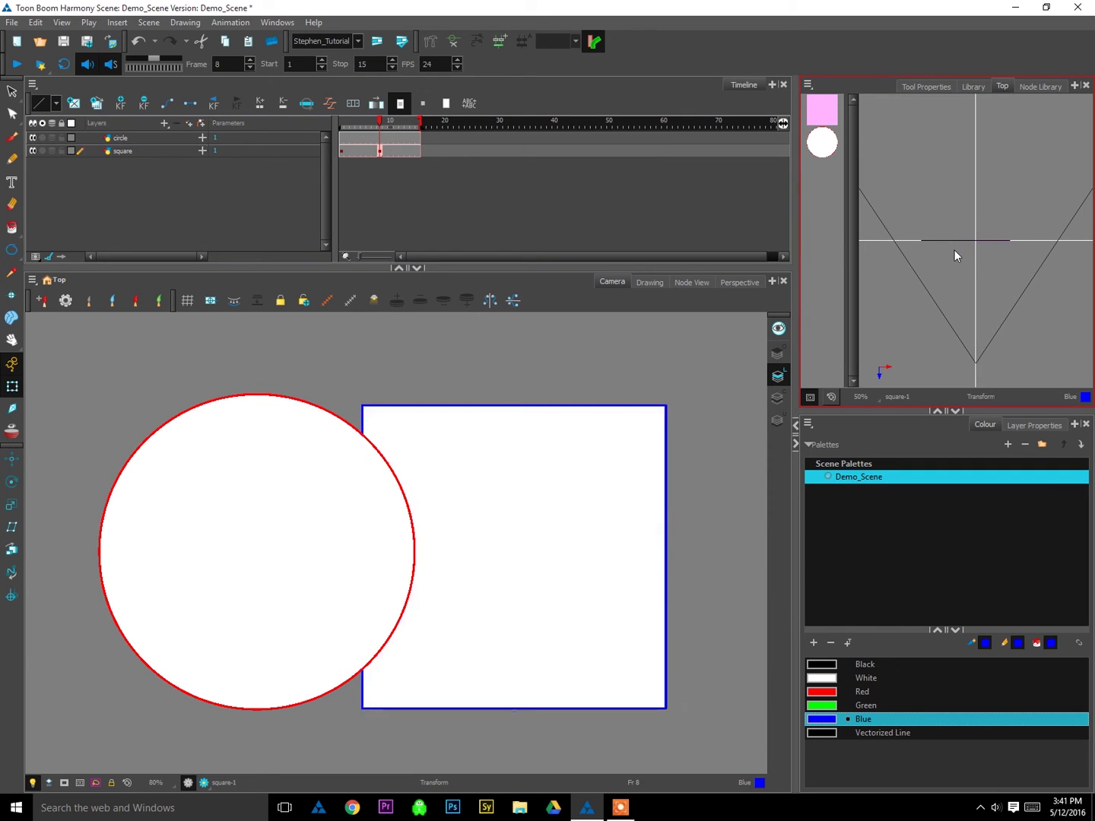
click(295, 495)
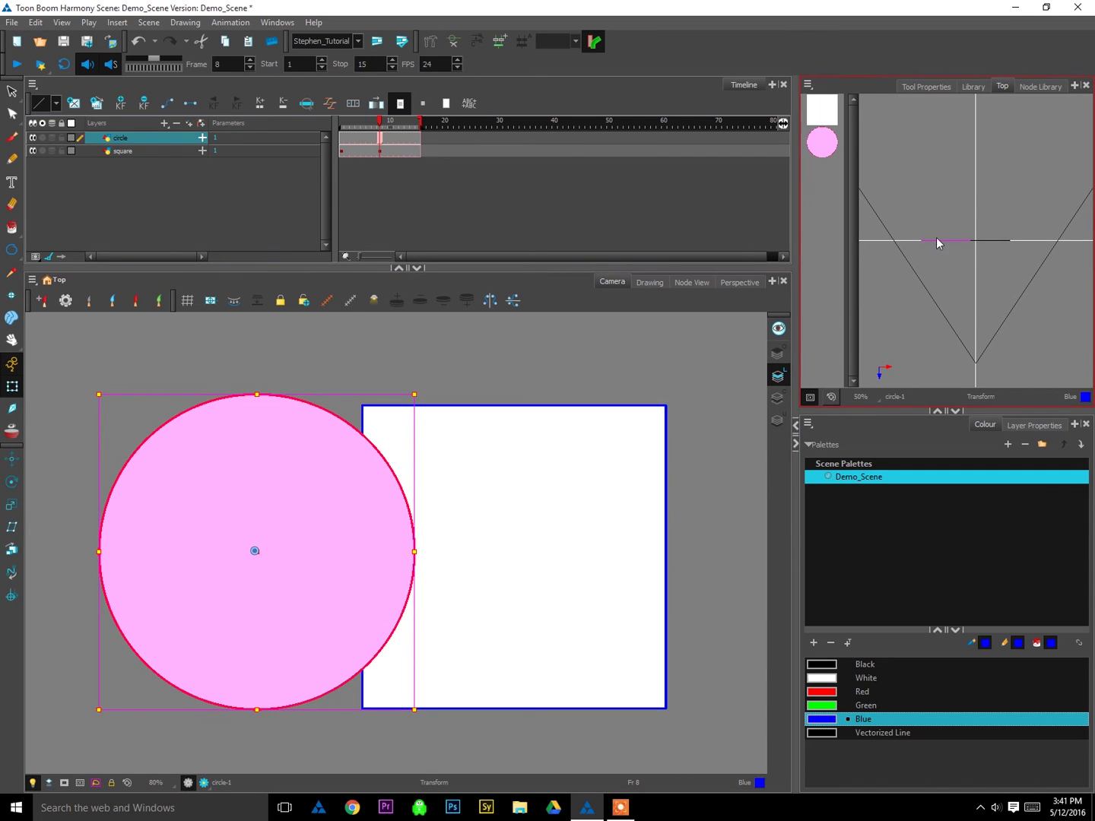
click(557, 483)
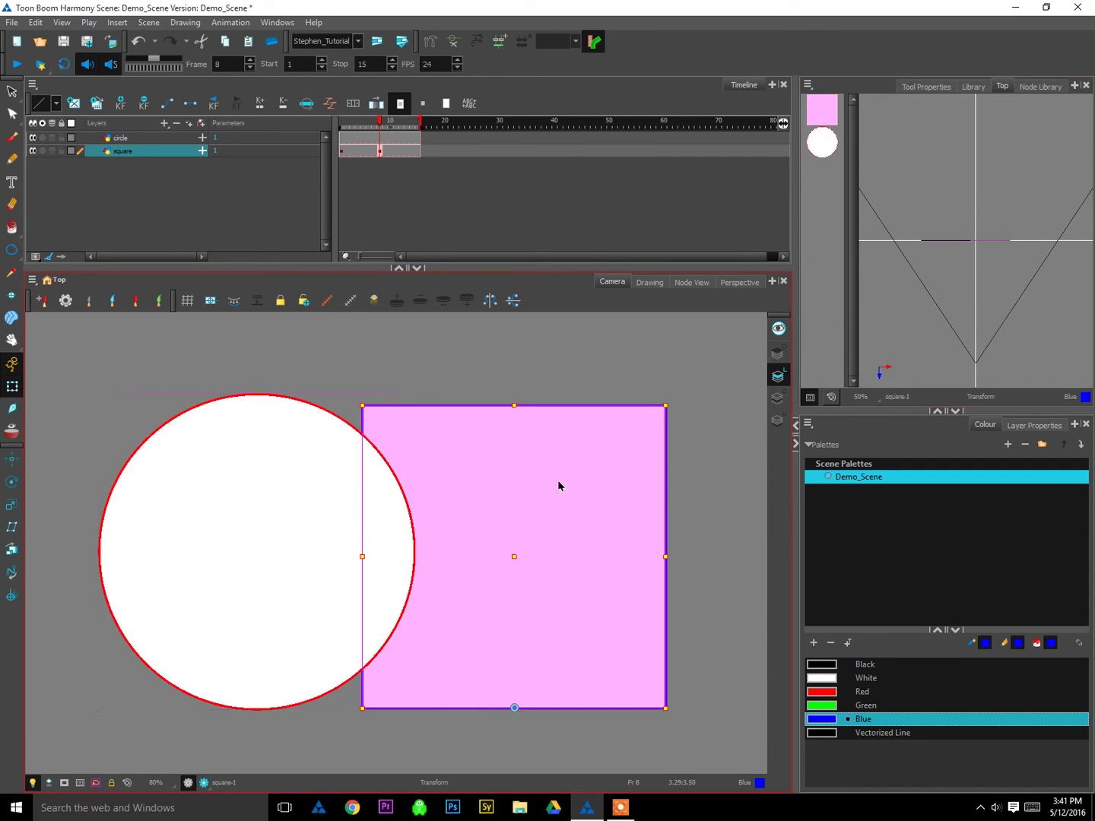
click(337, 456)
click(491, 472)
click(355, 477)
click(488, 496)
click(351, 498)
click(568, 528)
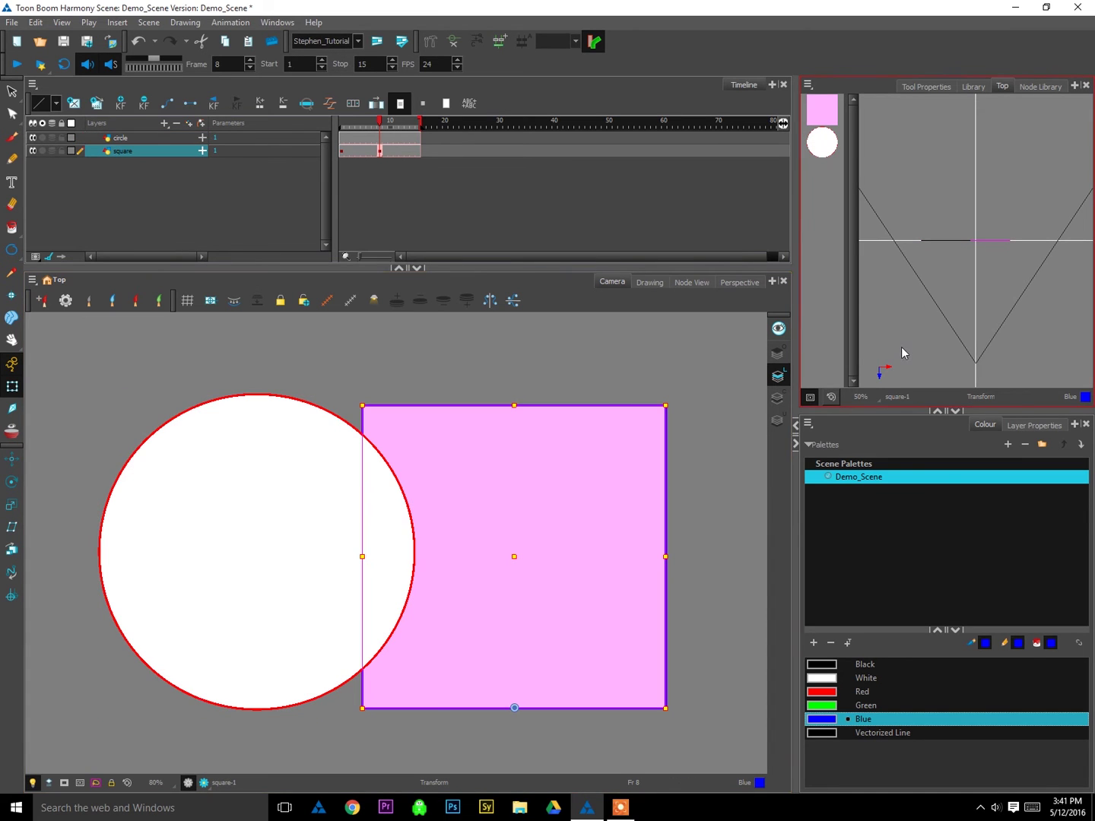
key(ctrl+s)
mouse_move(996, 247)
mouse_down()
mouse_move(1001, 283)
mouse_move(999, 256)
mouse_move(998, 271)
mouse_up()
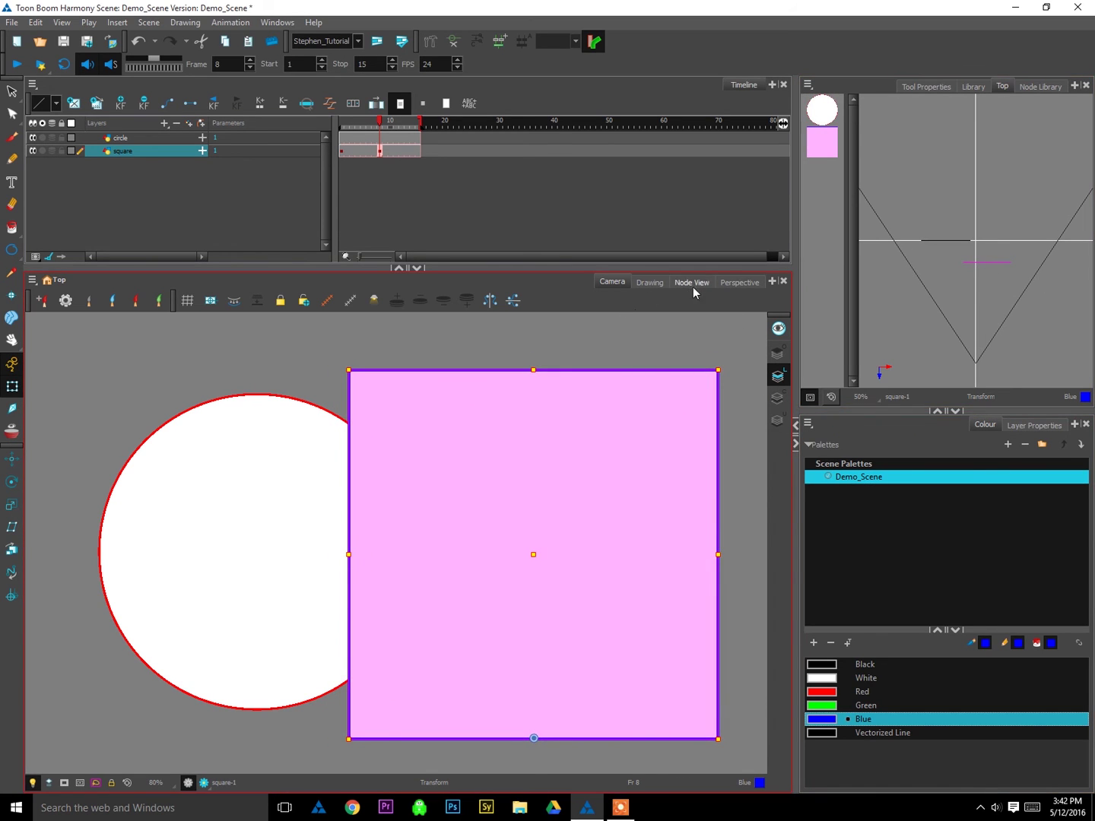
click(739, 283)
drag(634, 408, 380, 396)
drag(505, 421, 427, 414)
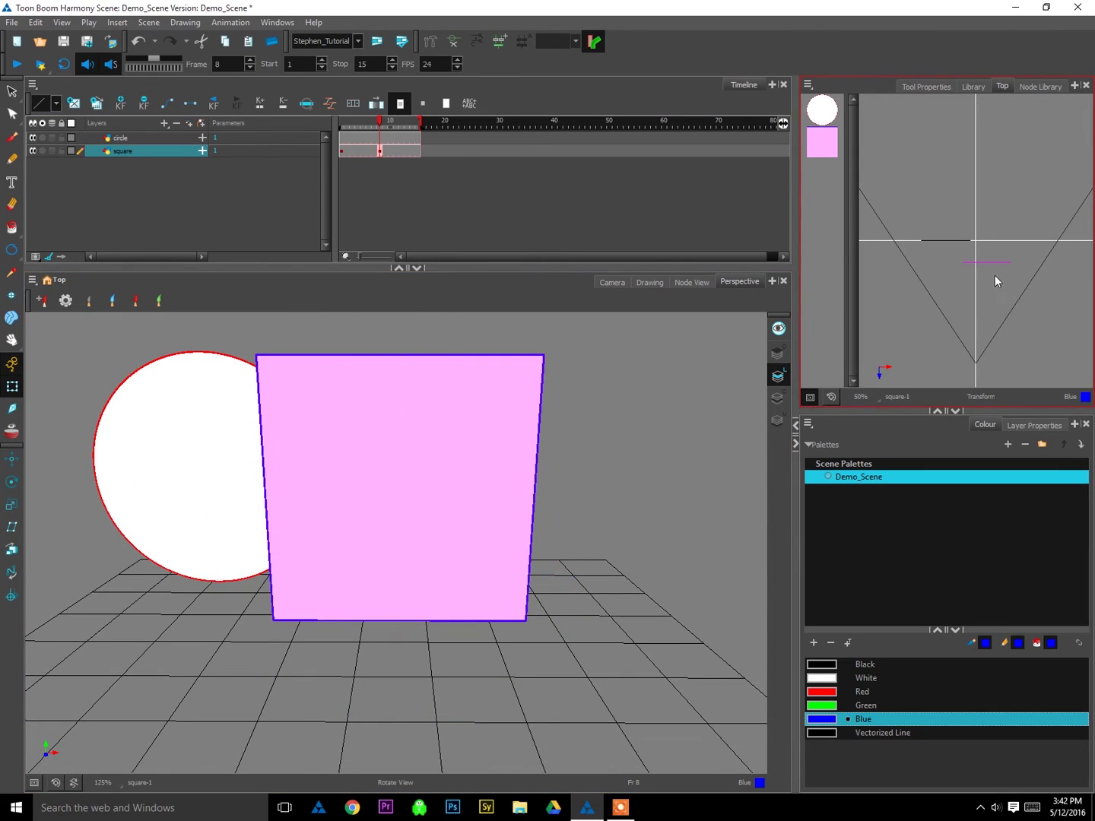
drag(342, 376, 362, 447)
drag(510, 369, 510, 411)
click(611, 283)
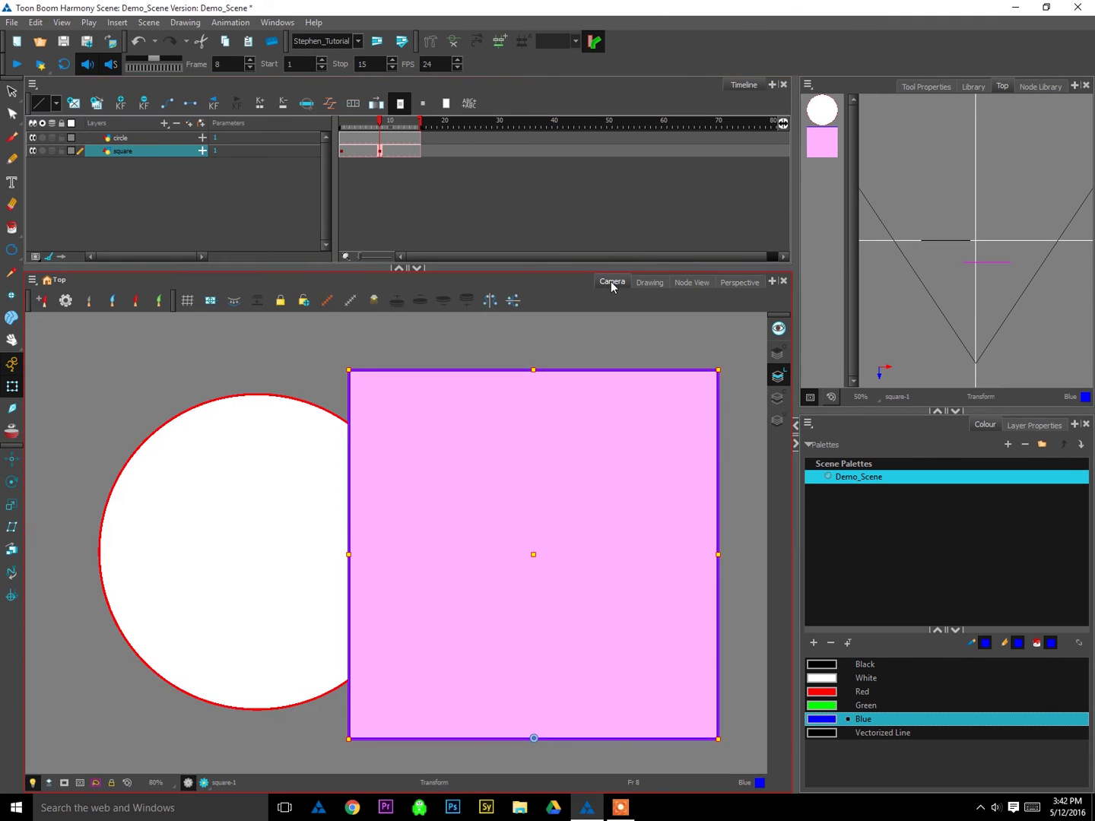
key(alt+Down)
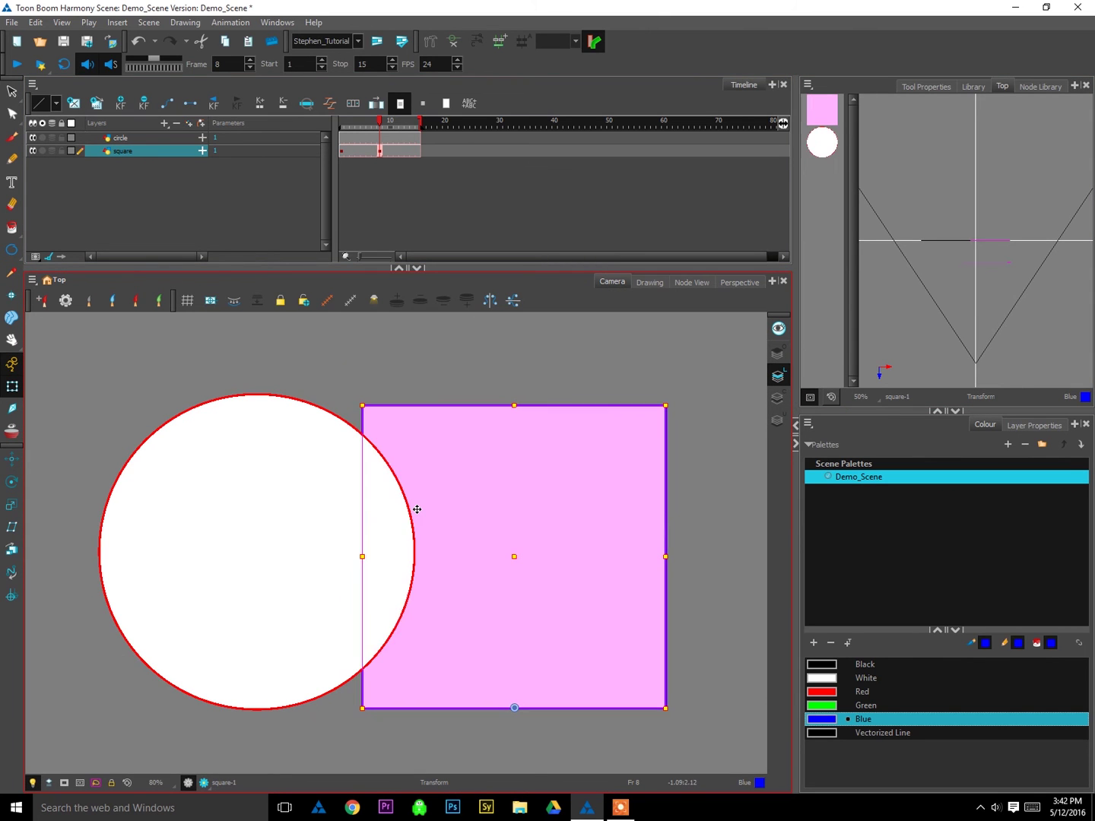
click(497, 373)
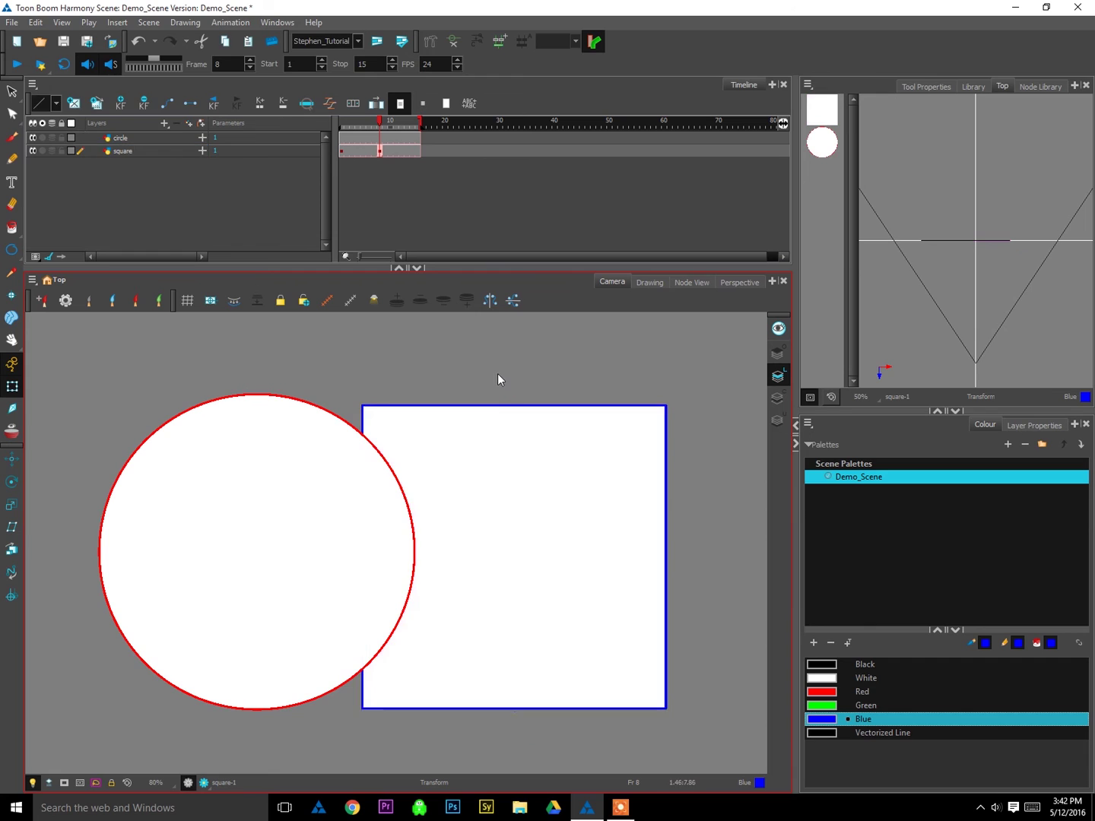
click(1001, 240)
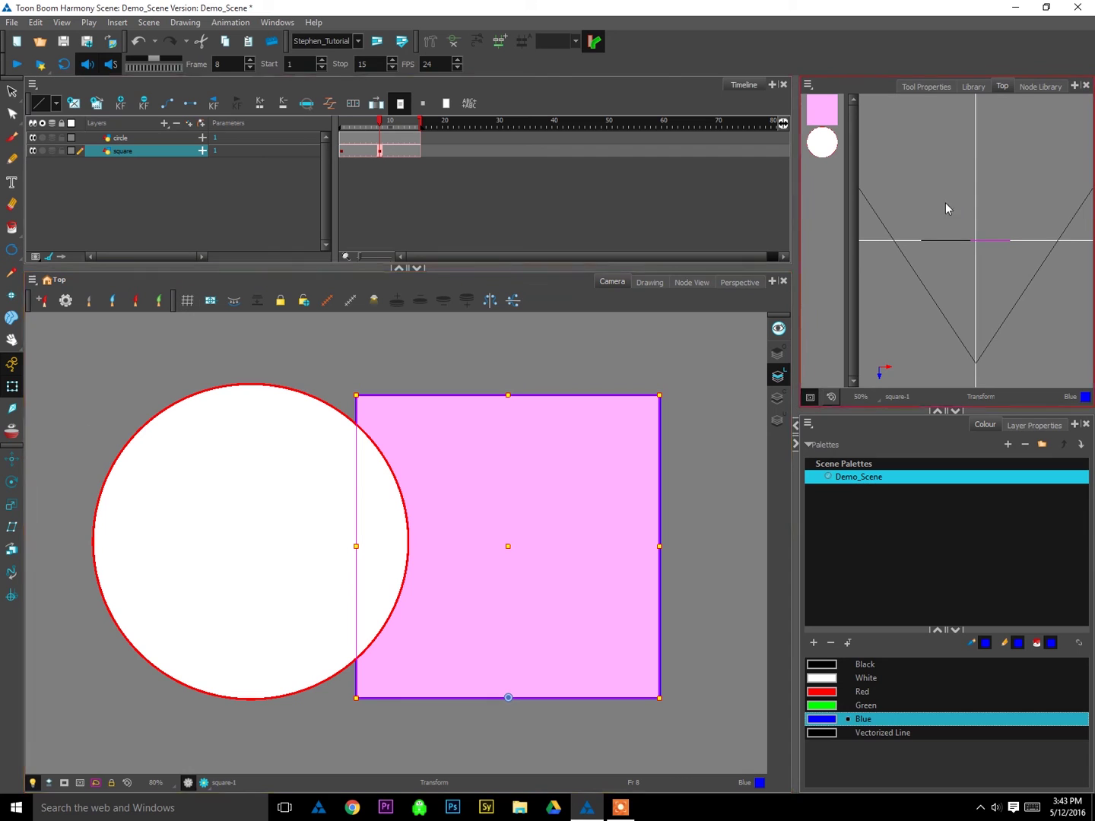
drag(992, 248, 994, 258)
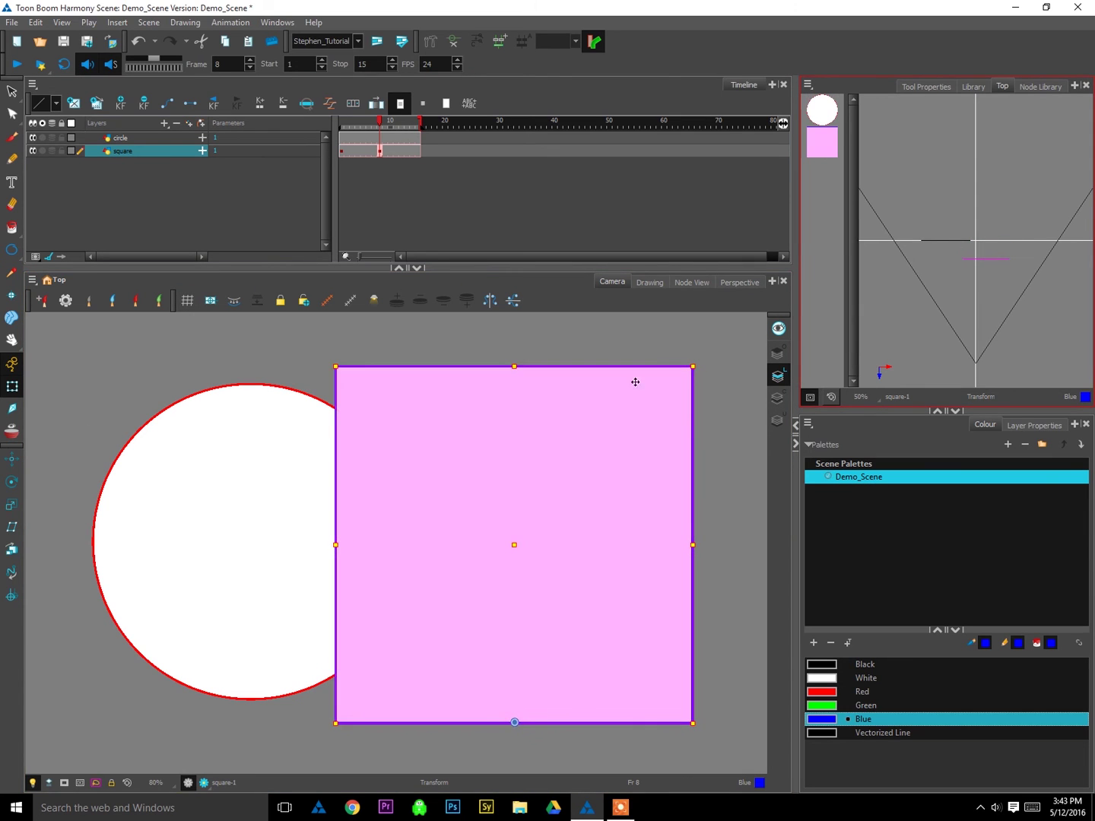
drag(693, 366, 664, 417)
mouse_move(596, 481)
mouse_down()
mouse_move(597, 467)
mouse_move(604, 471)
mouse_move(592, 468)
mouse_up()
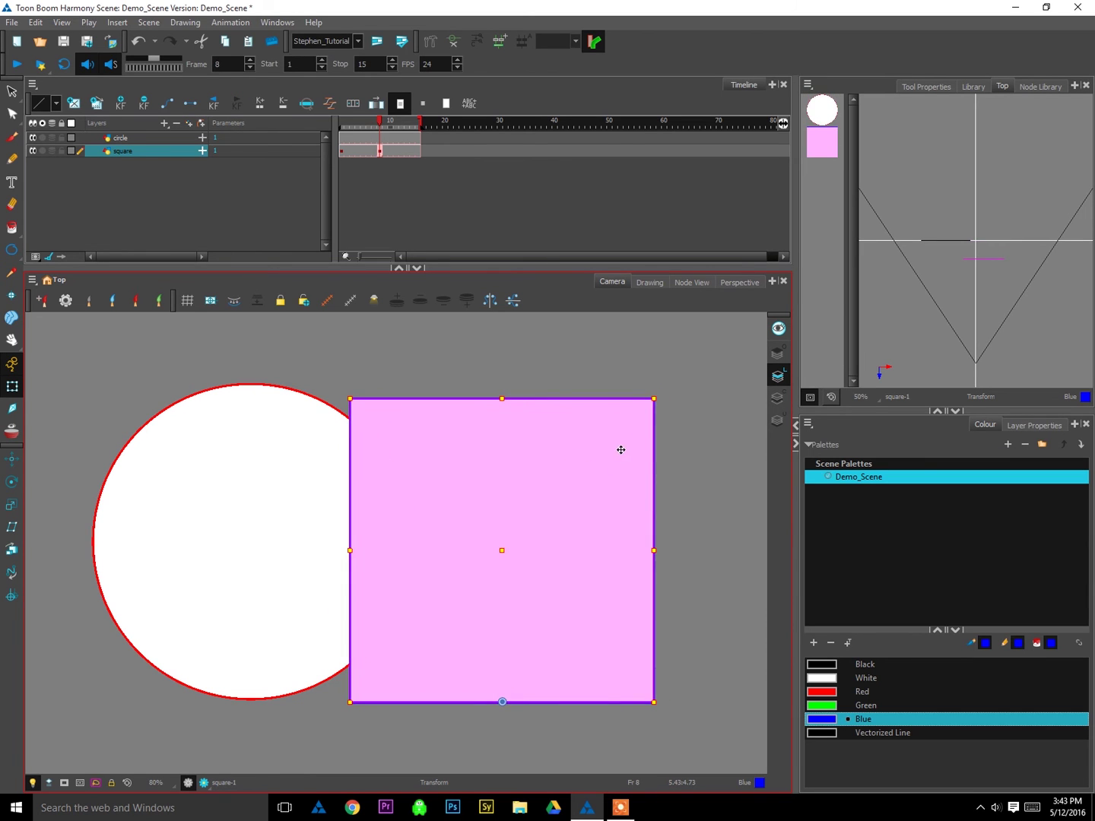
key(ctrl+z)
key(ctrl+z)
key(ctrl+z)
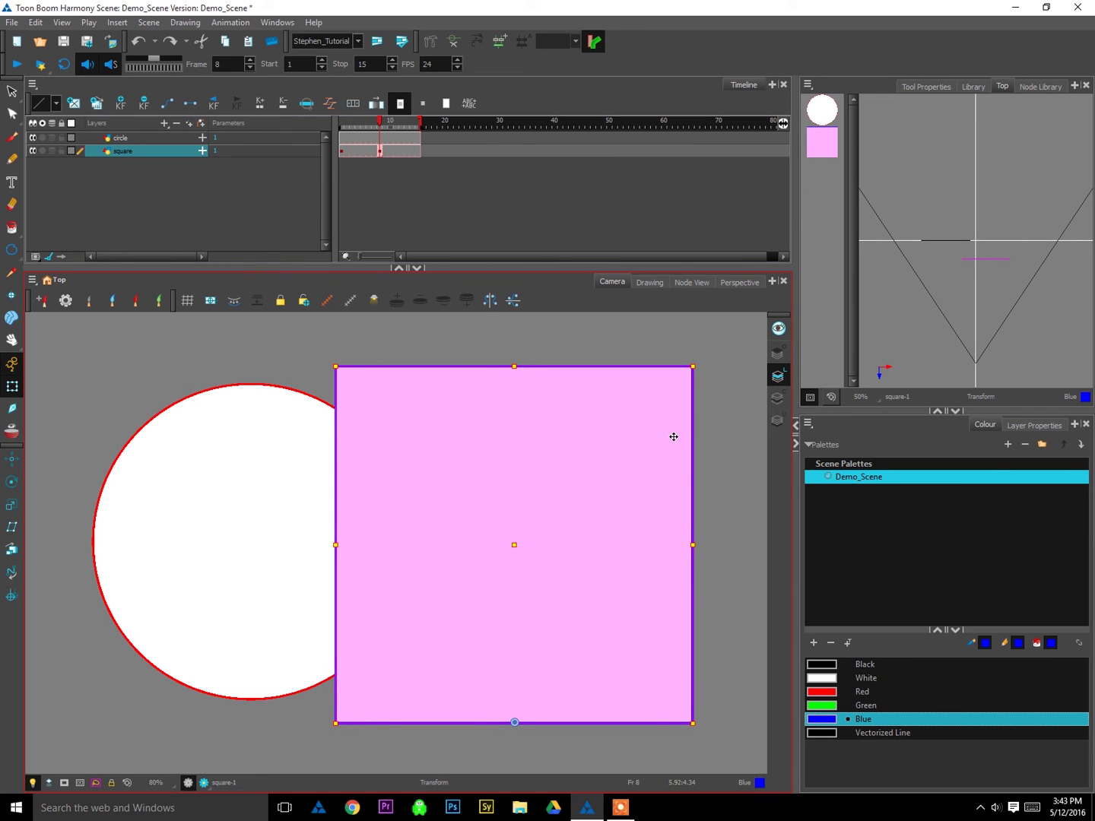
key(ctrl+z)
key(Escape)
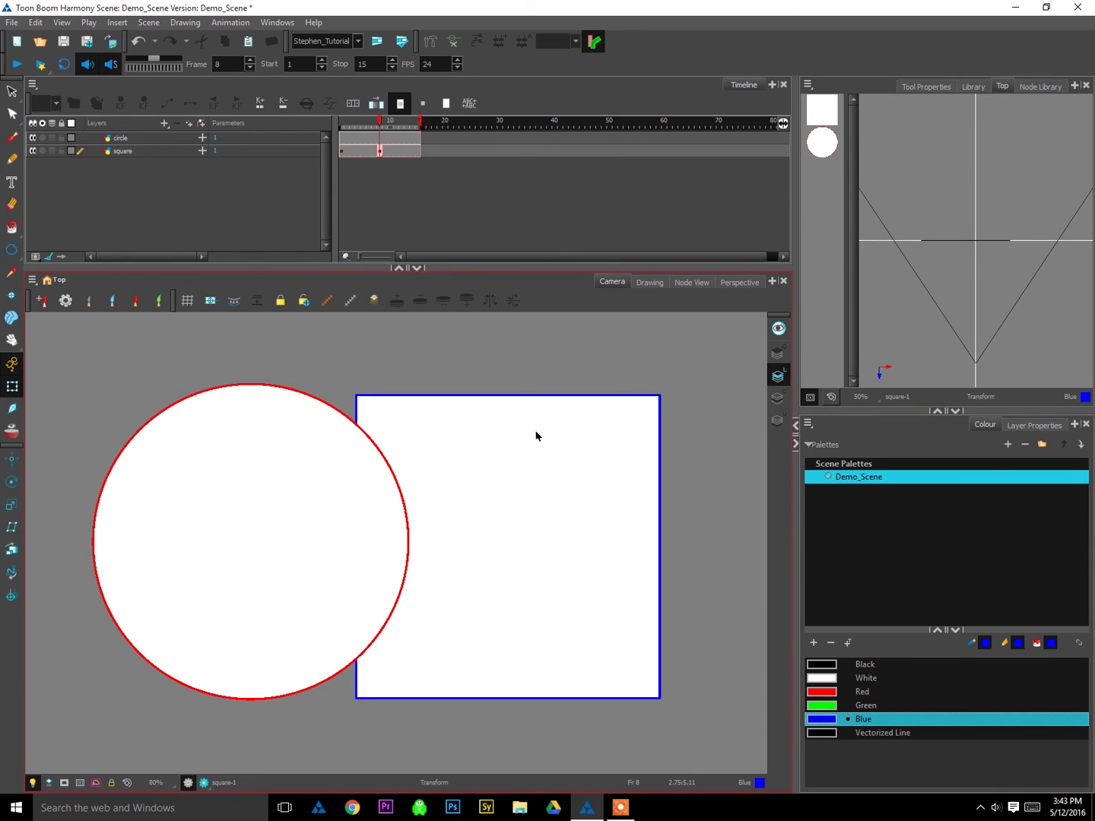
click(536, 436)
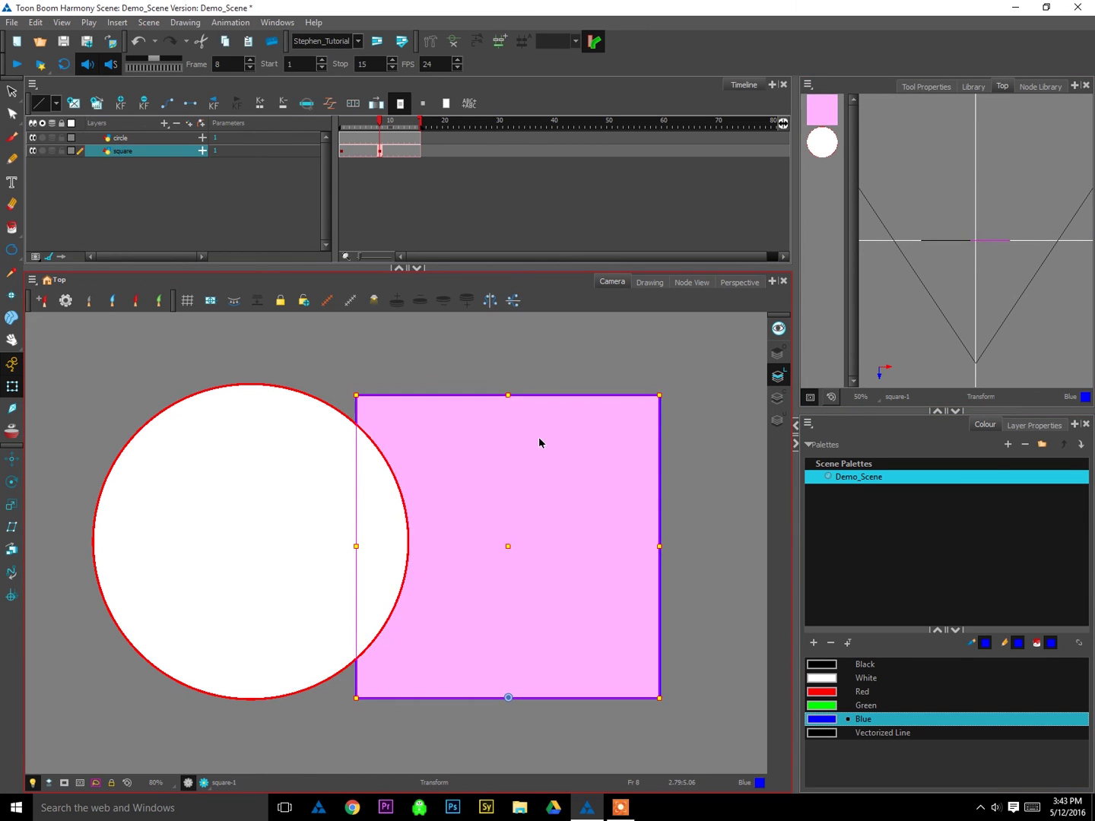
Step: With Maintain Size, drag the square's marker in the Top view until it sits behind the circle
click(13, 550)
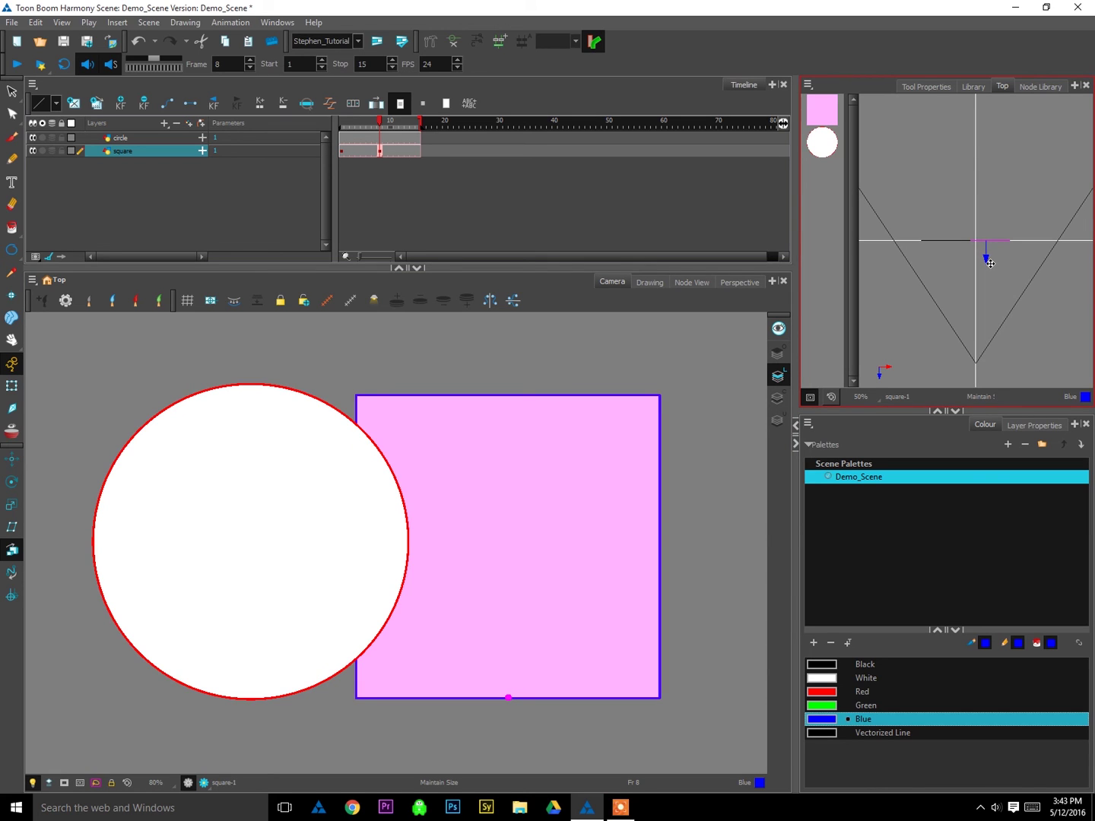
drag(990, 263, 996, 275)
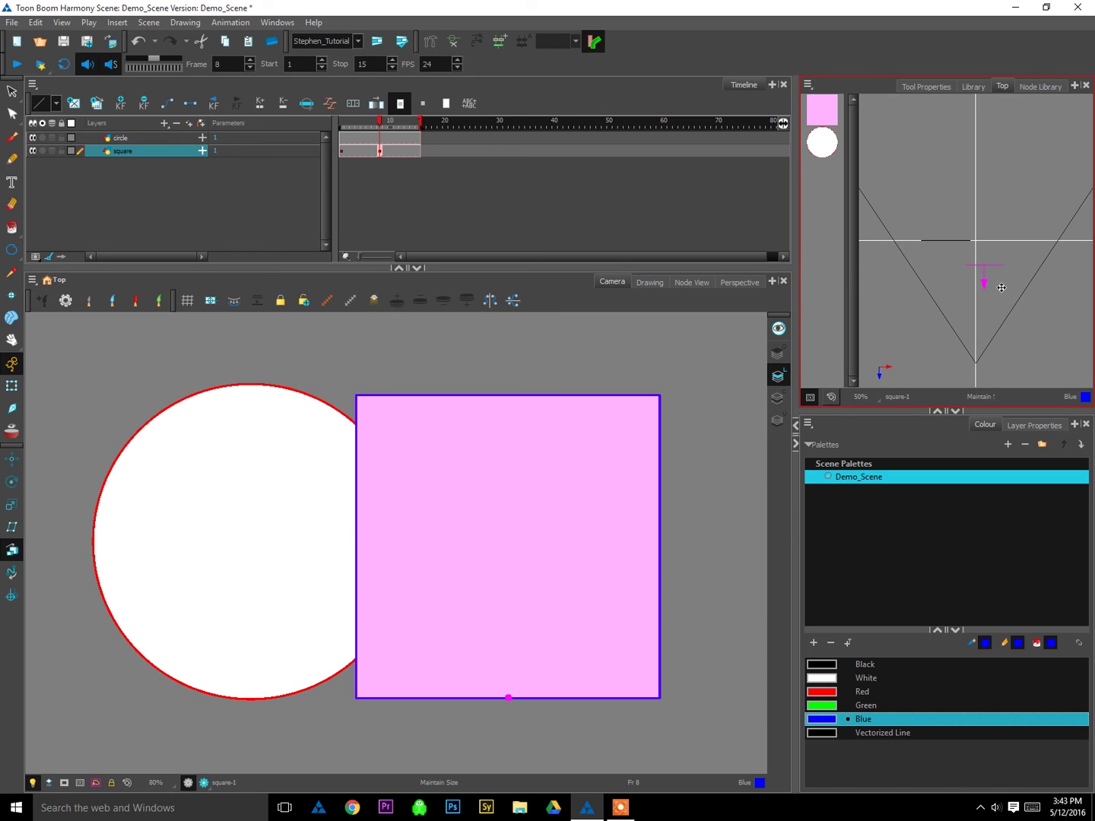
drag(1002, 287, 1001, 274)
mouse_move(1004, 284)
mouse_down()
mouse_move(1000, 274)
mouse_move(1002, 284)
mouse_up()
drag(1003, 288, 1003, 262)
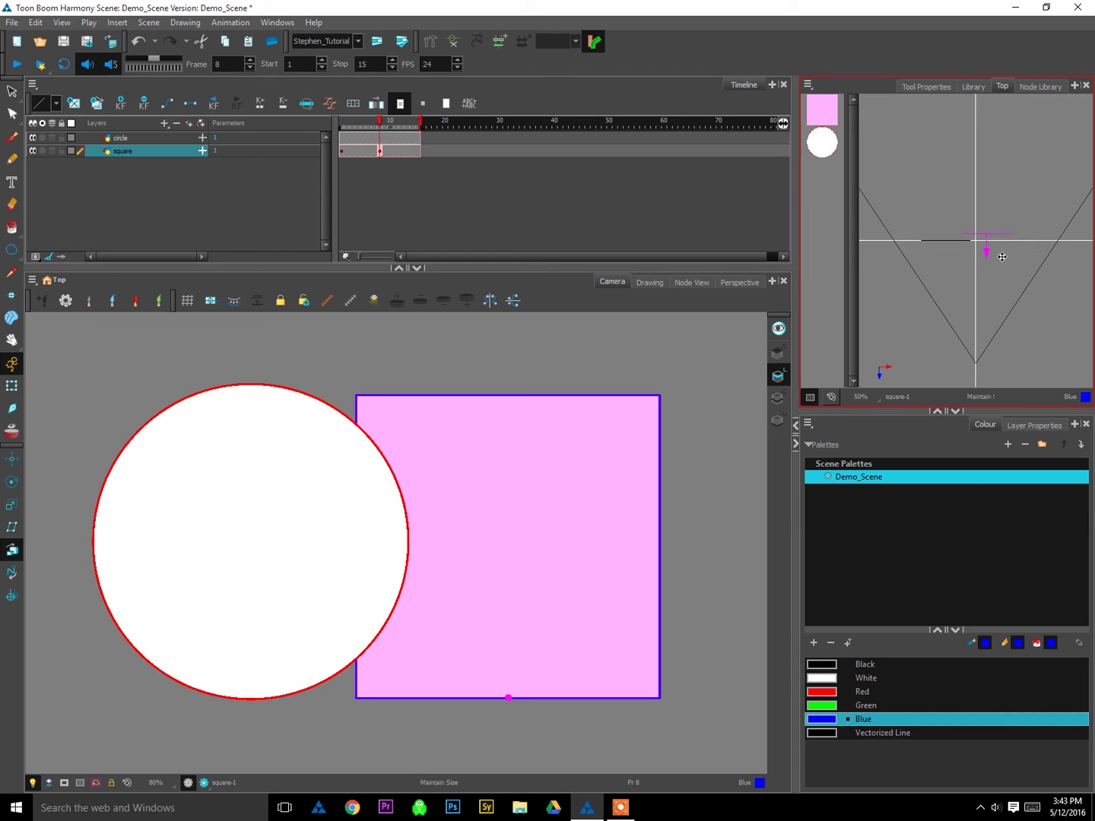
drag(1003, 252, 1005, 234)
mouse_move(1006, 244)
mouse_down()
mouse_move(1003, 320)
mouse_move(996, 226)
mouse_move(1002, 308)
mouse_move(987, 233)
mouse_move(996, 283)
mouse_move(990, 264)
mouse_up()
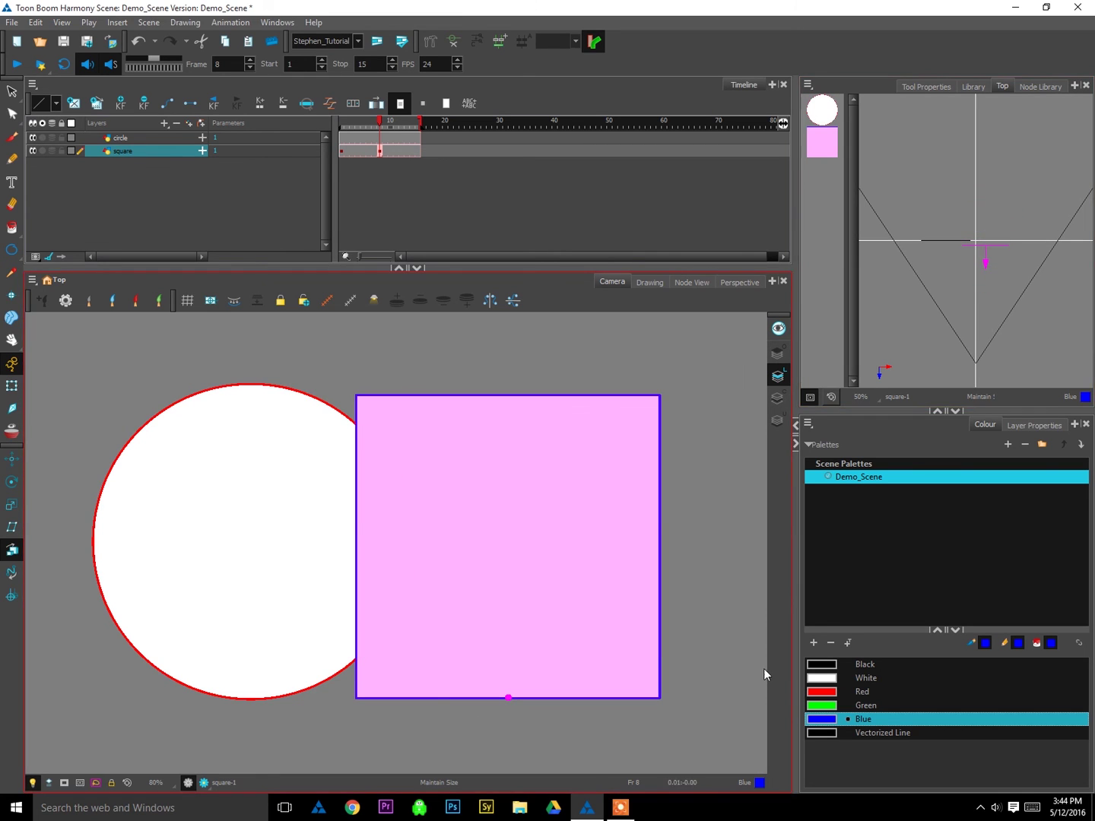
click(502, 549)
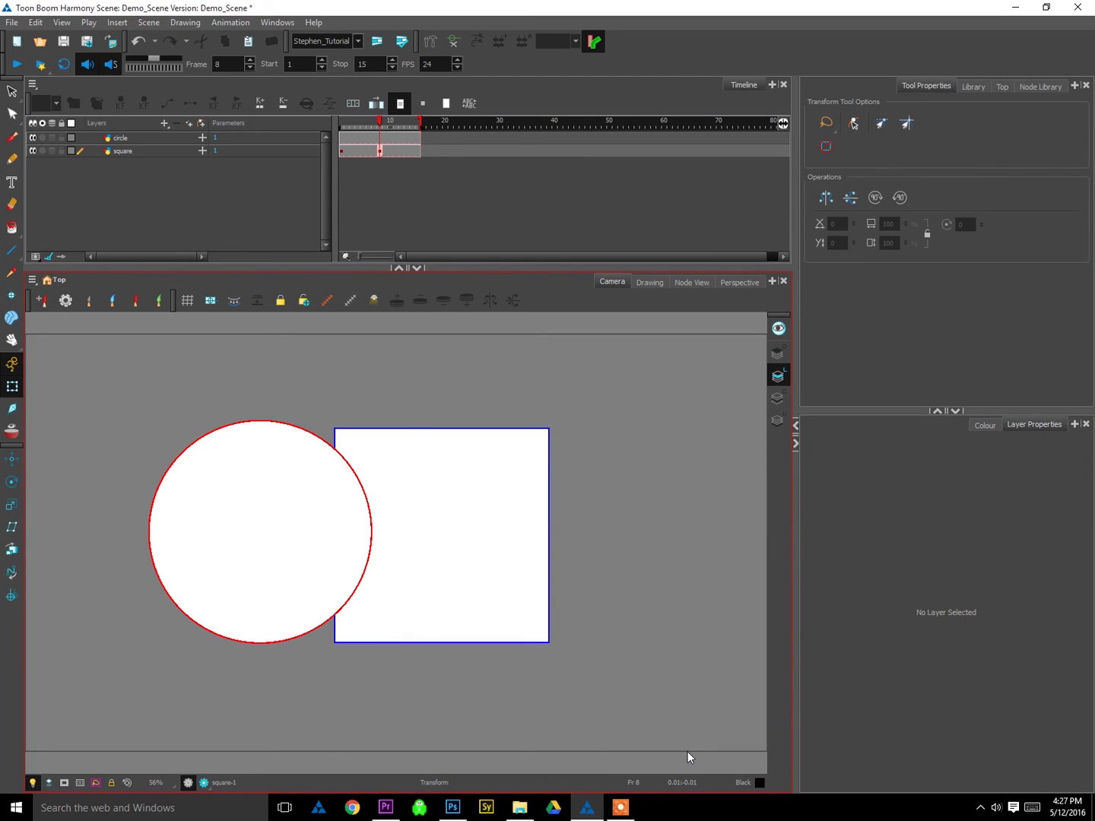
Step: Check Enable 3D in the square layer's properties and turn it about -44.6° vertically
scroll(642, 520, down, 2)
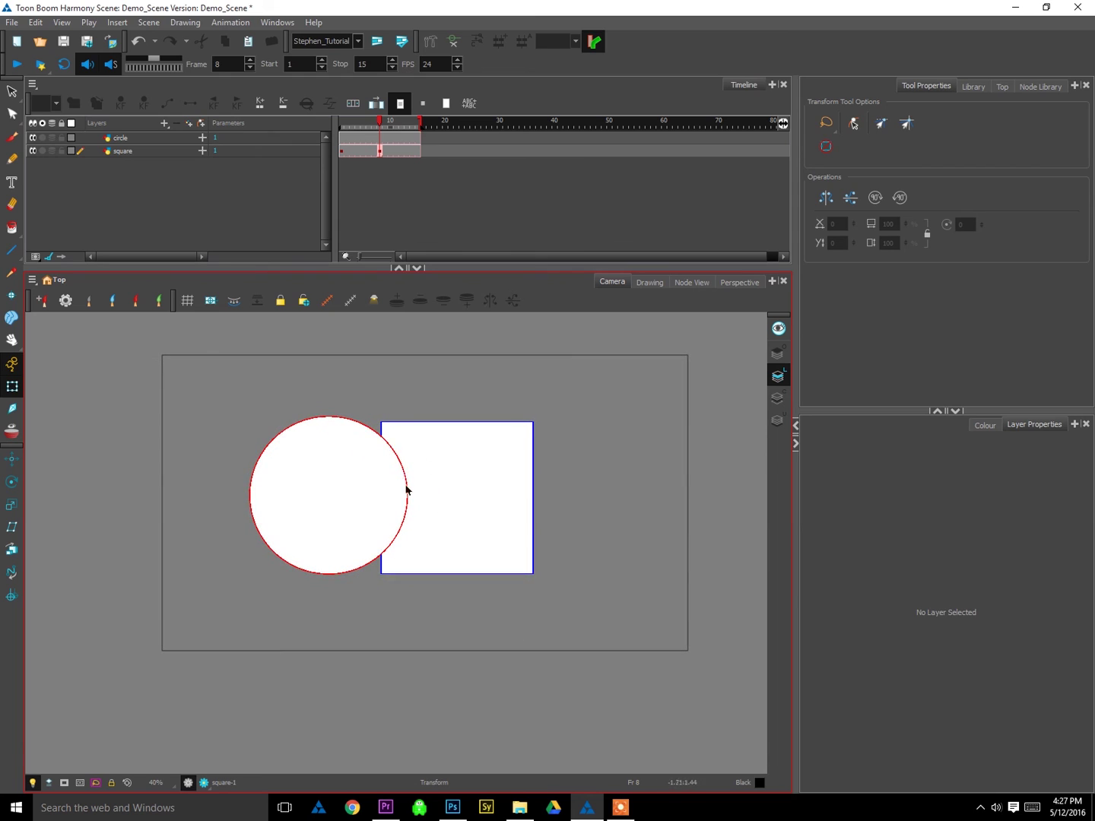
scroll(408, 490, up, 1)
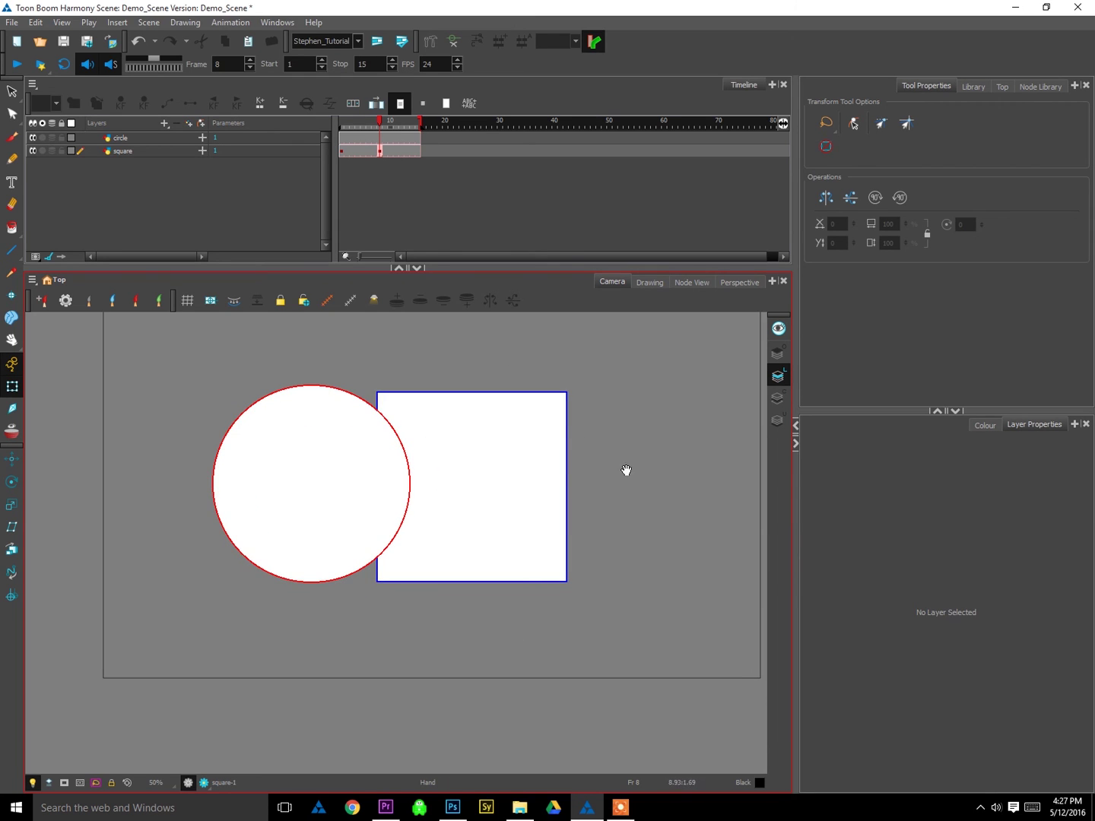
drag(627, 469, 614, 492)
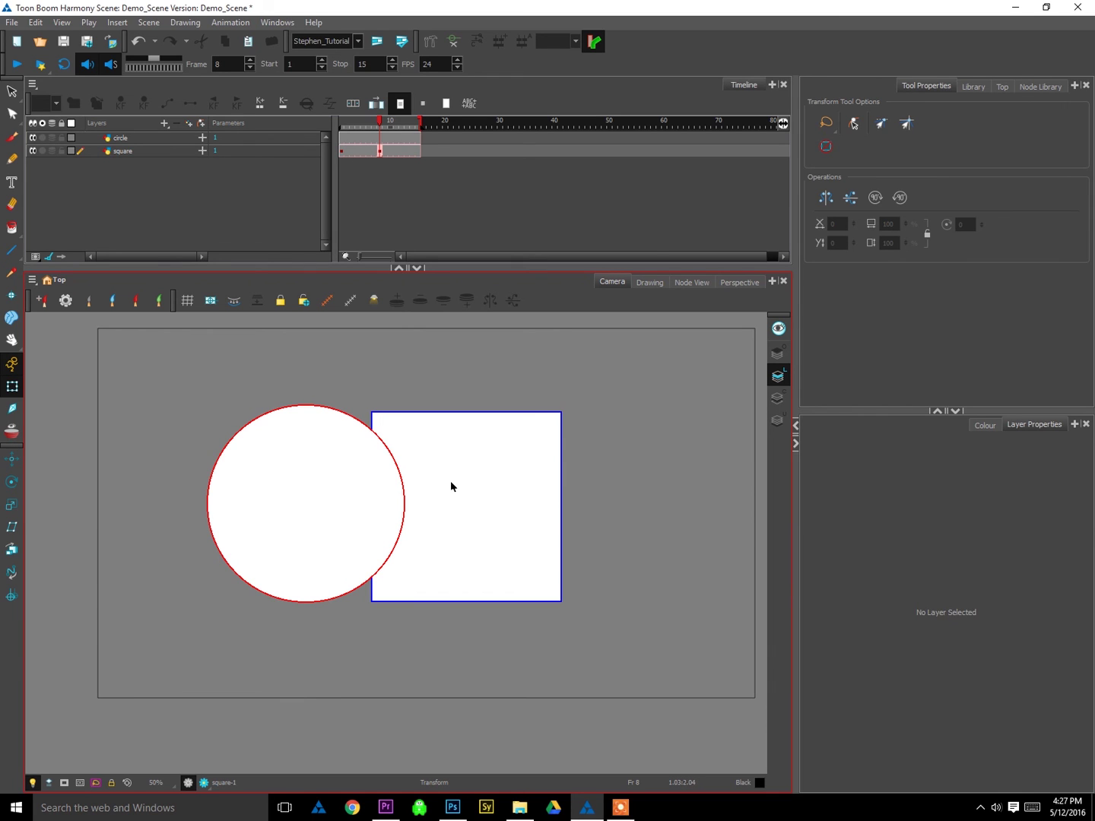
click(318, 490)
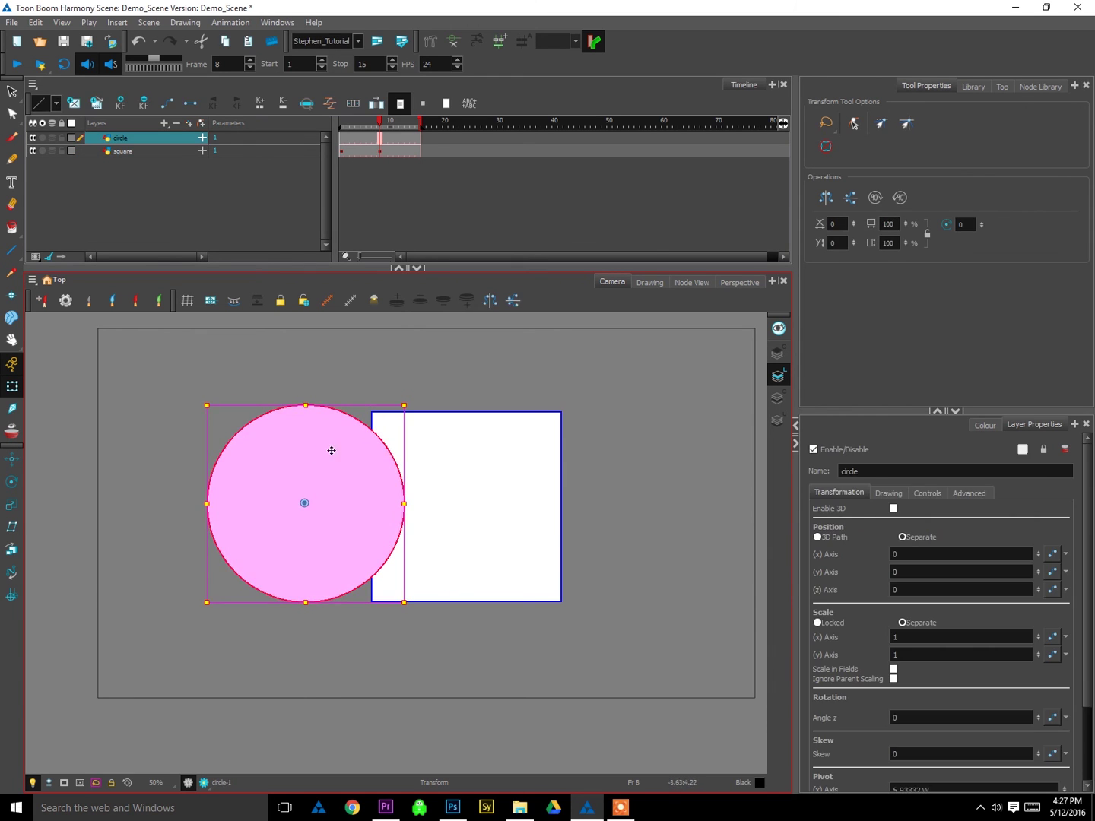
click(480, 466)
click(1002, 417)
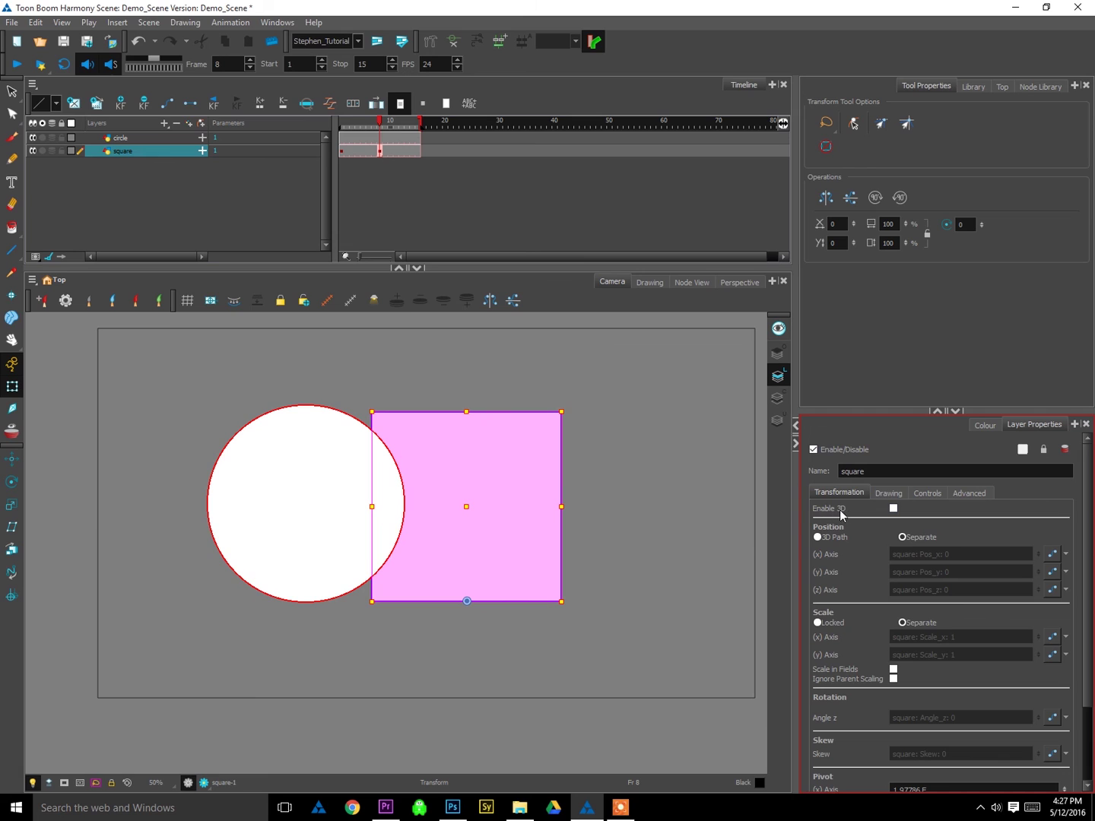
click(893, 508)
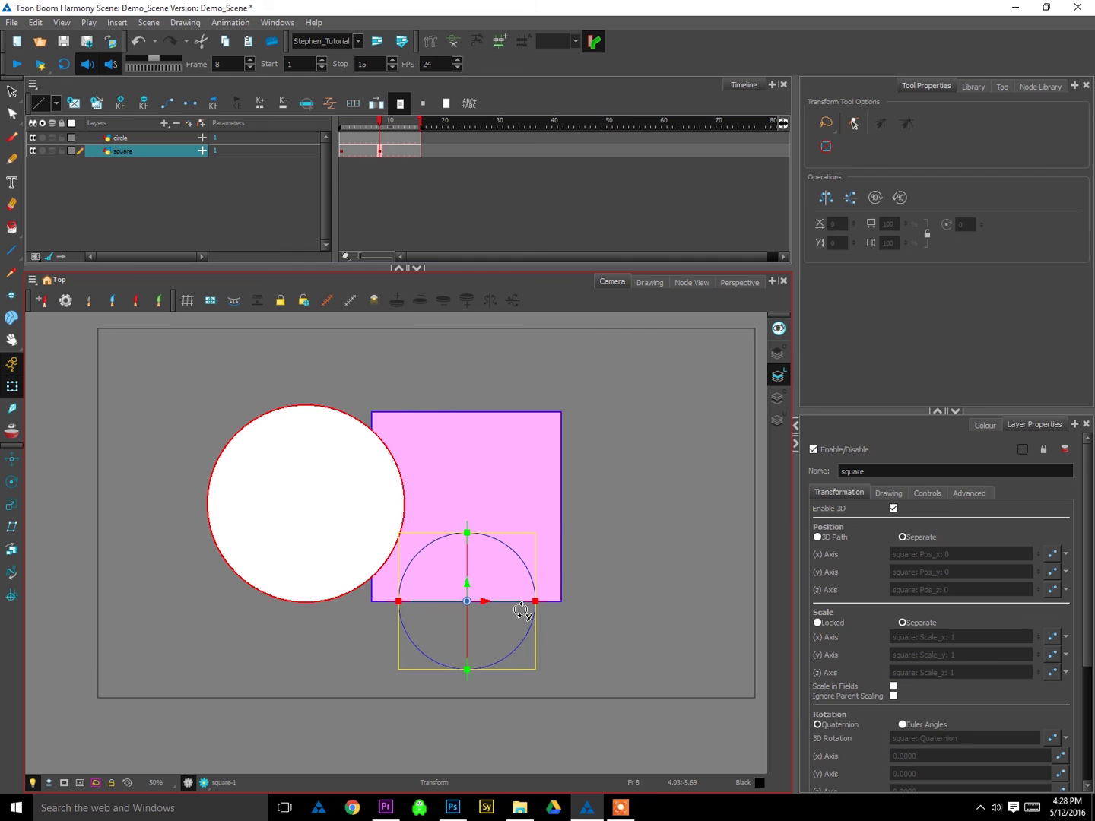
drag(523, 610, 407, 461)
Step: Tilt the square about a second axis (about -48.3° and -60.9°) and shift it up-left
click(736, 282)
click(608, 284)
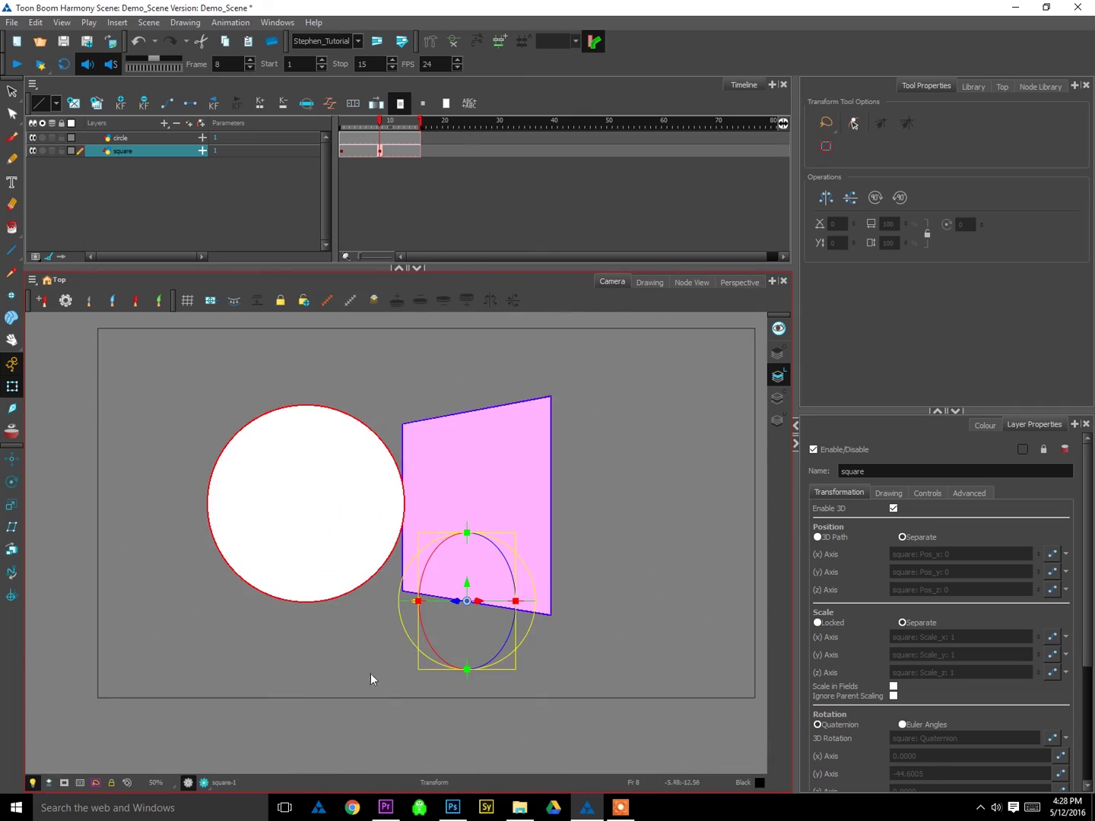
mouse_move(435, 654)
mouse_down()
mouse_move(430, 631)
mouse_move(426, 639)
mouse_up()
drag(476, 585, 300, 515)
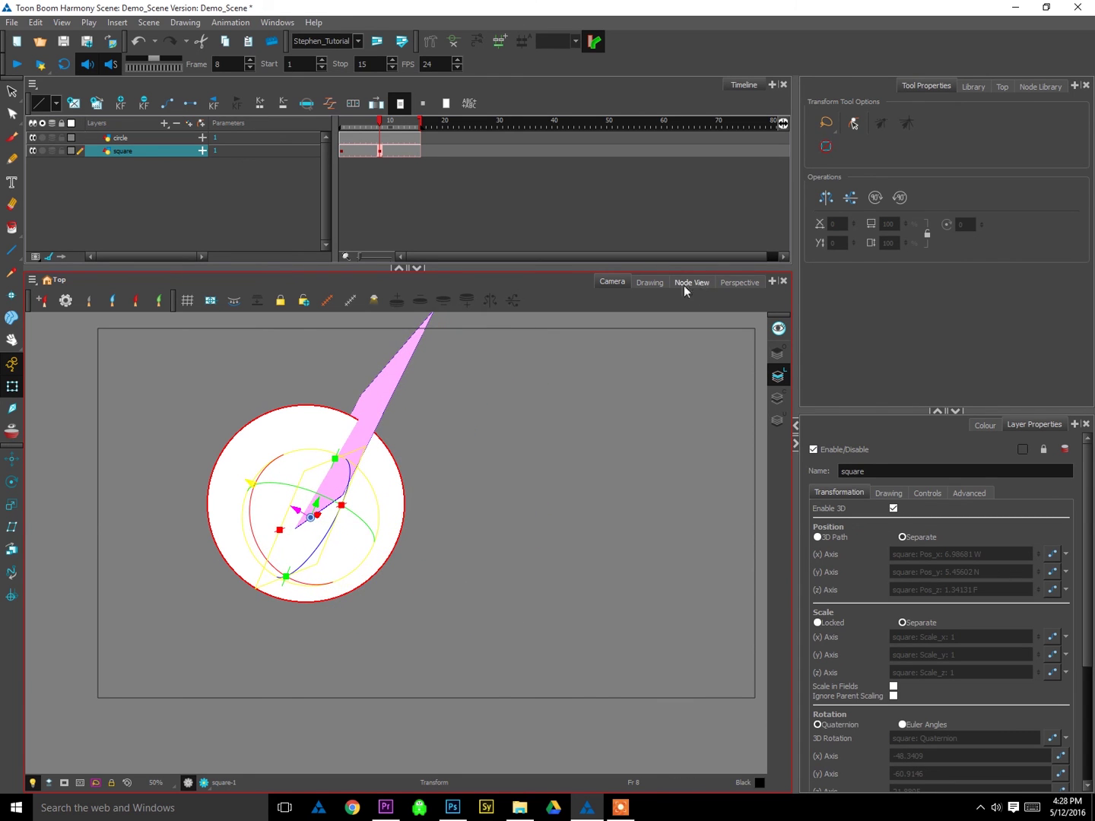
Step: Inspect the rotated square in Perspective, then move it back overlapping the circle
click(735, 282)
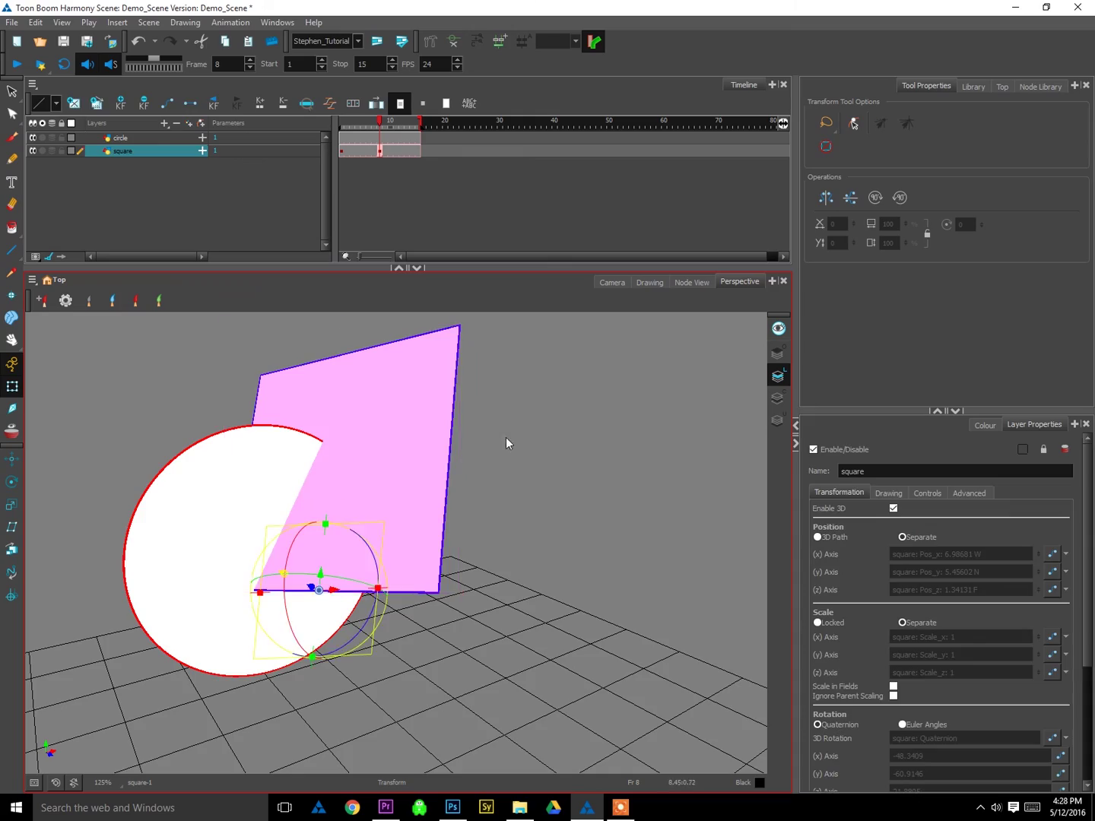
drag(508, 442, 399, 434)
drag(288, 457, 594, 358)
click(612, 282)
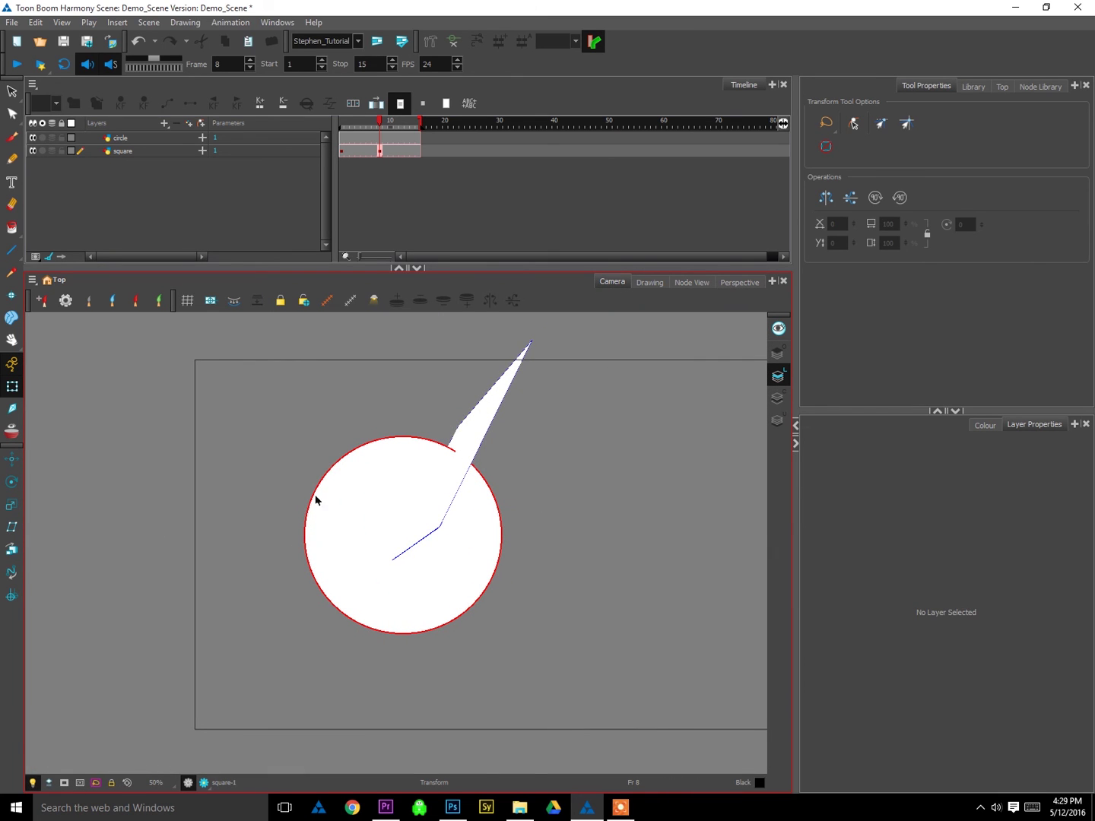
drag(594, 518, 504, 530)
scroll(507, 513, down, 2)
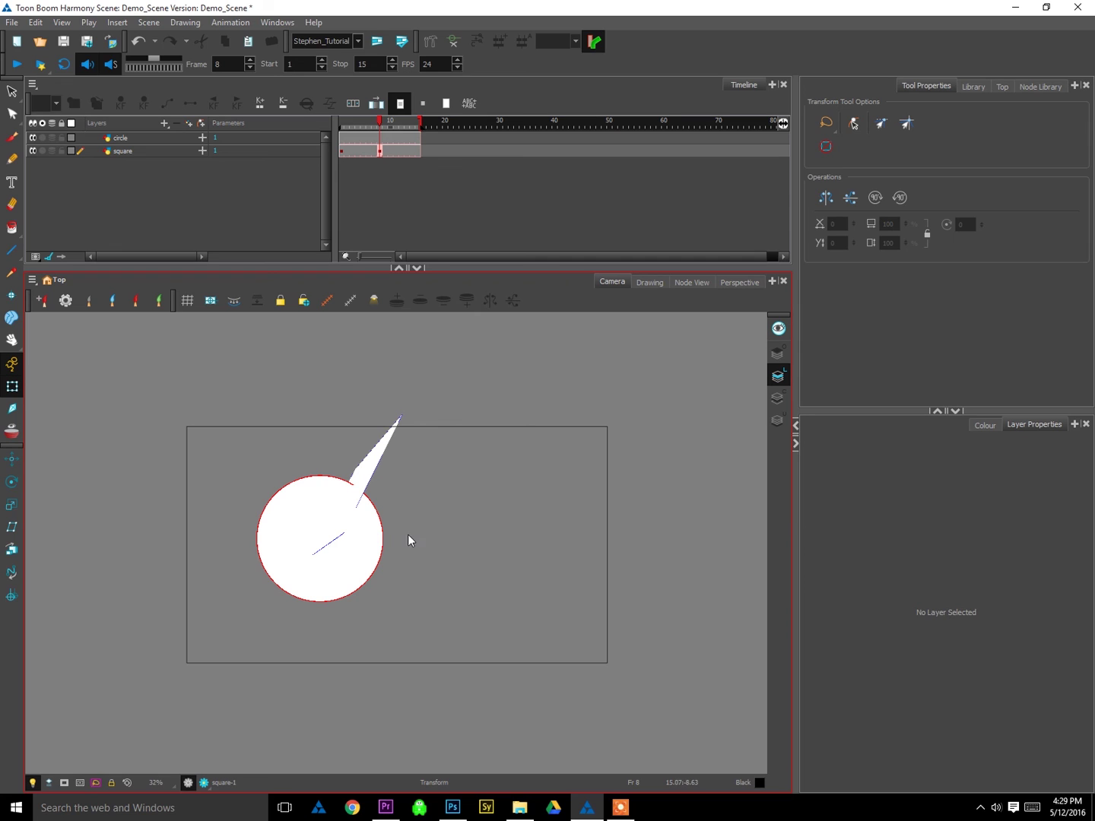
click(365, 475)
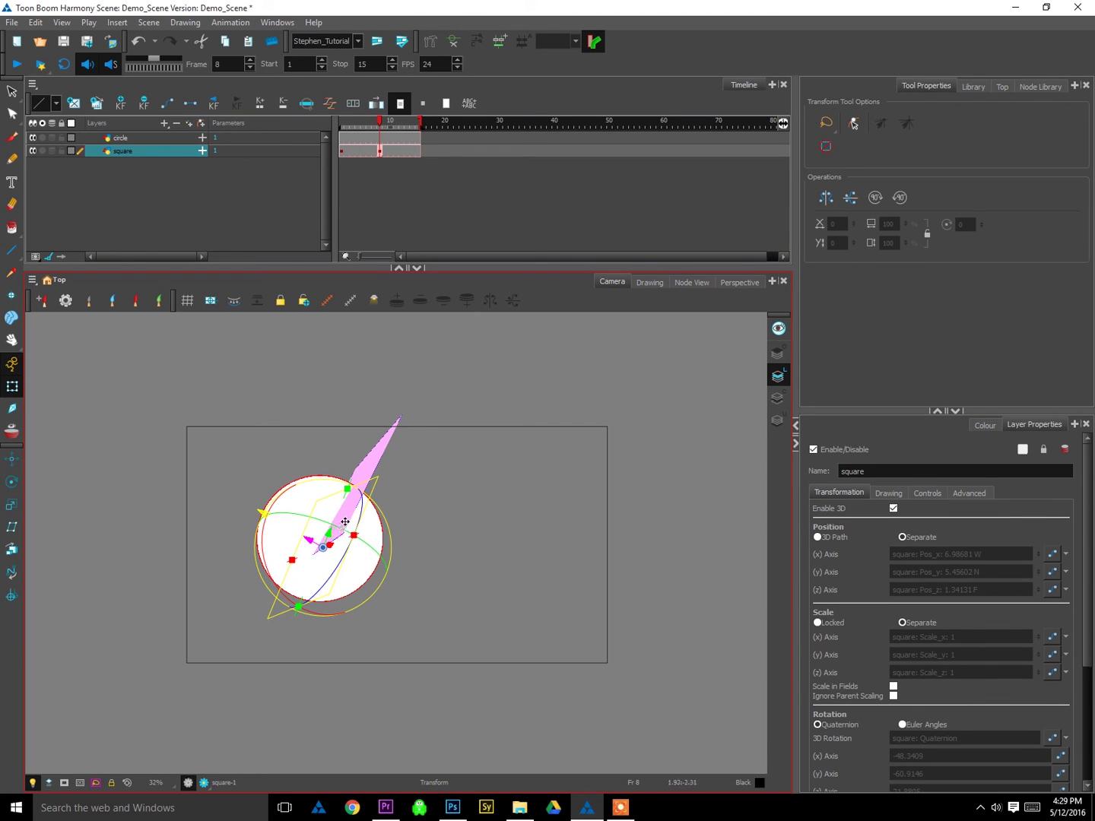
drag(345, 522, 495, 527)
drag(524, 468, 367, 481)
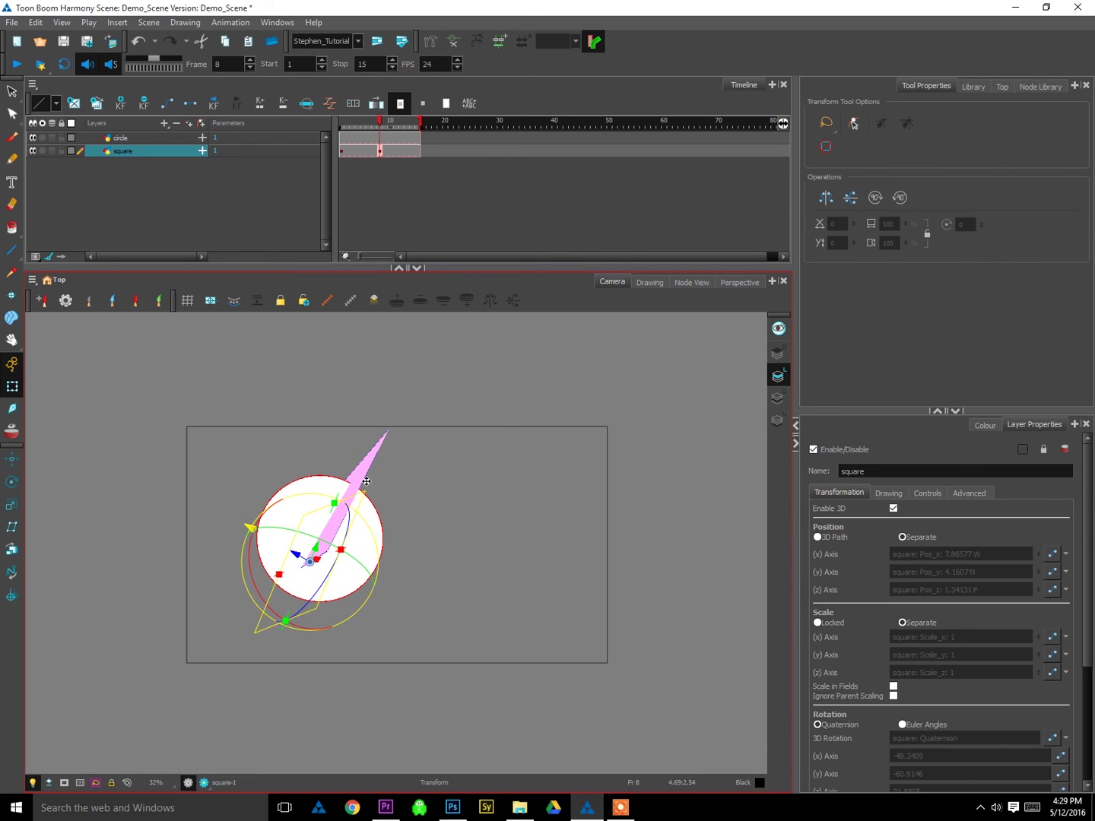